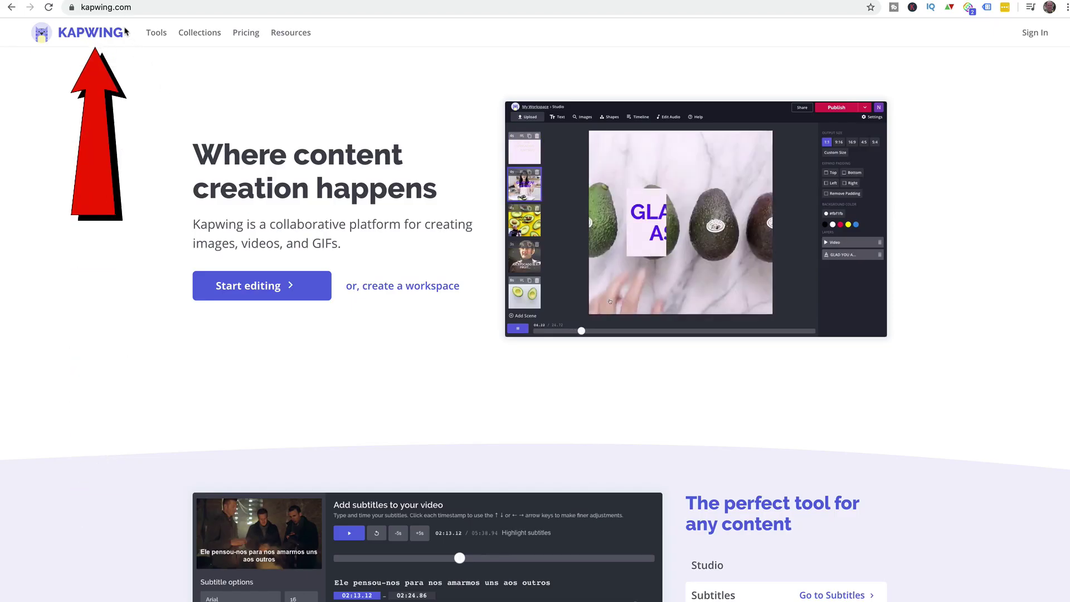
# Sign in to Kapwing and start a new Video Maker project from the Tools list
pyautogui.click(1035, 33)
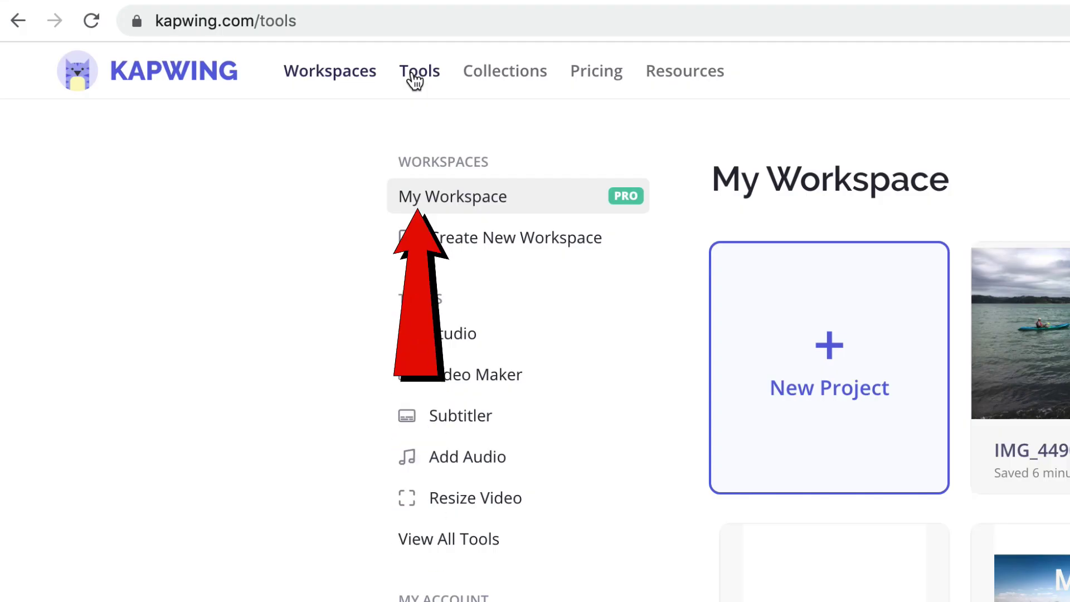
pyautogui.click(411, 79)
pyautogui.click(412, 209)
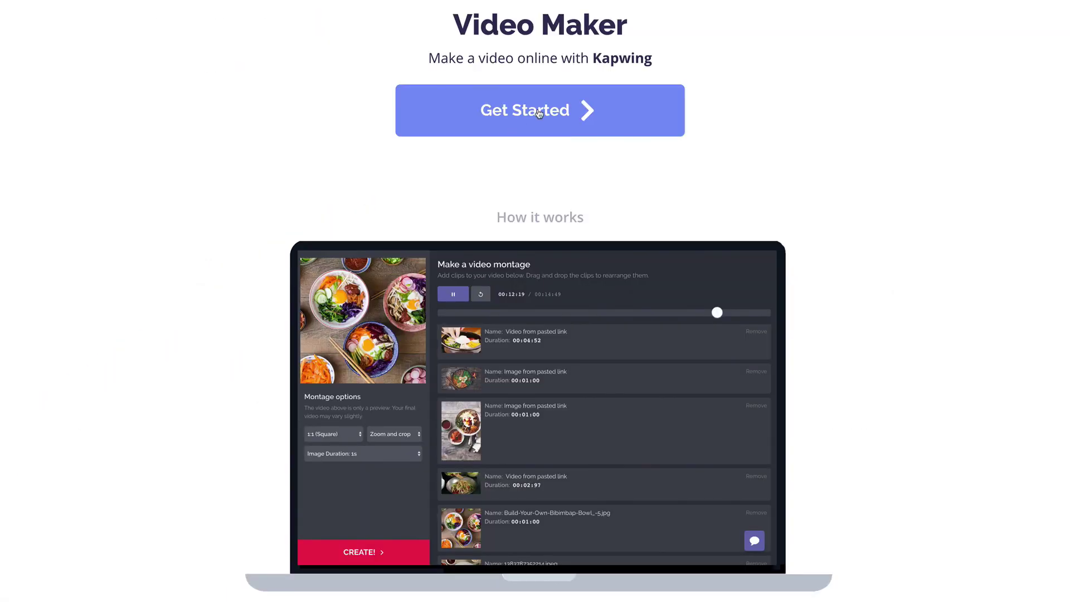
pyautogui.click(539, 113)
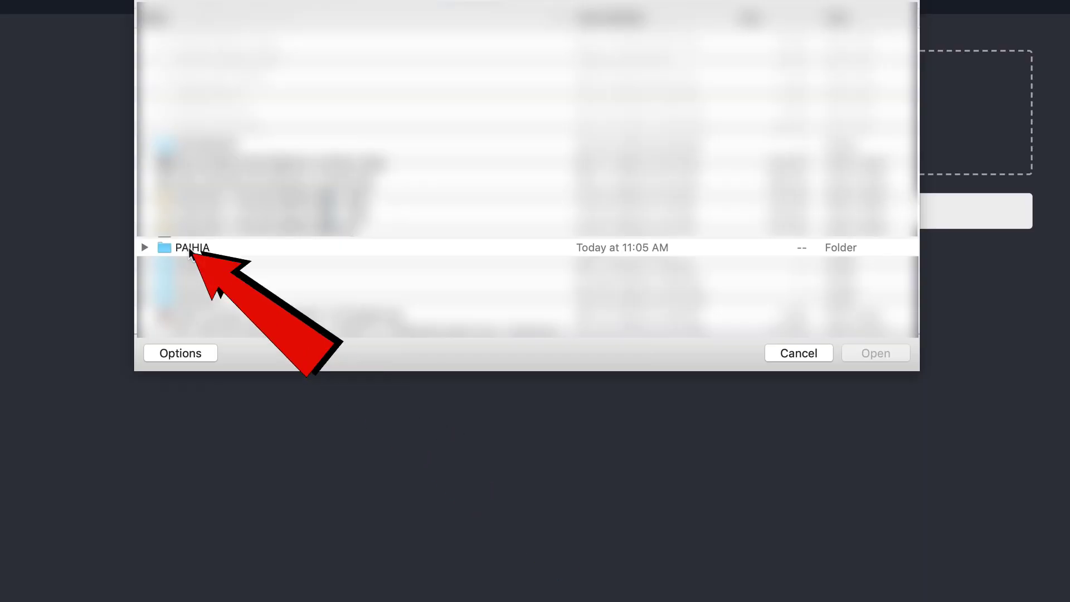
# Upload IMG_4490 through IMG_4528 from the PAIHIA folder into the project as scenes
pyautogui.click(189, 247)
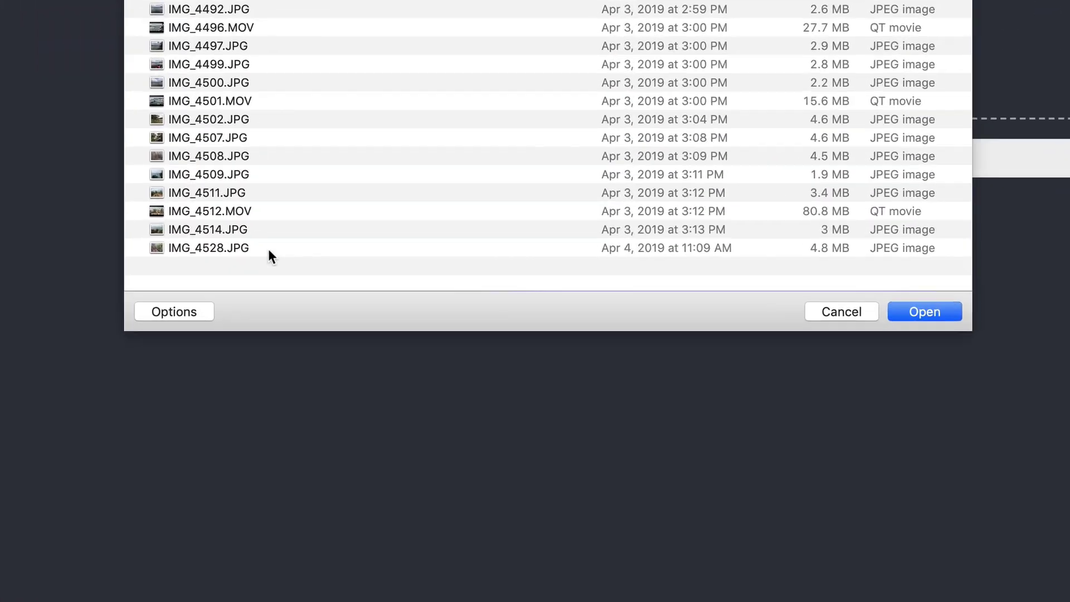
pyautogui.moveTo(269, 249); pyautogui.dragTo(212, 1)
pyautogui.moveTo(660, 134); pyautogui.dragTo(612, 329)
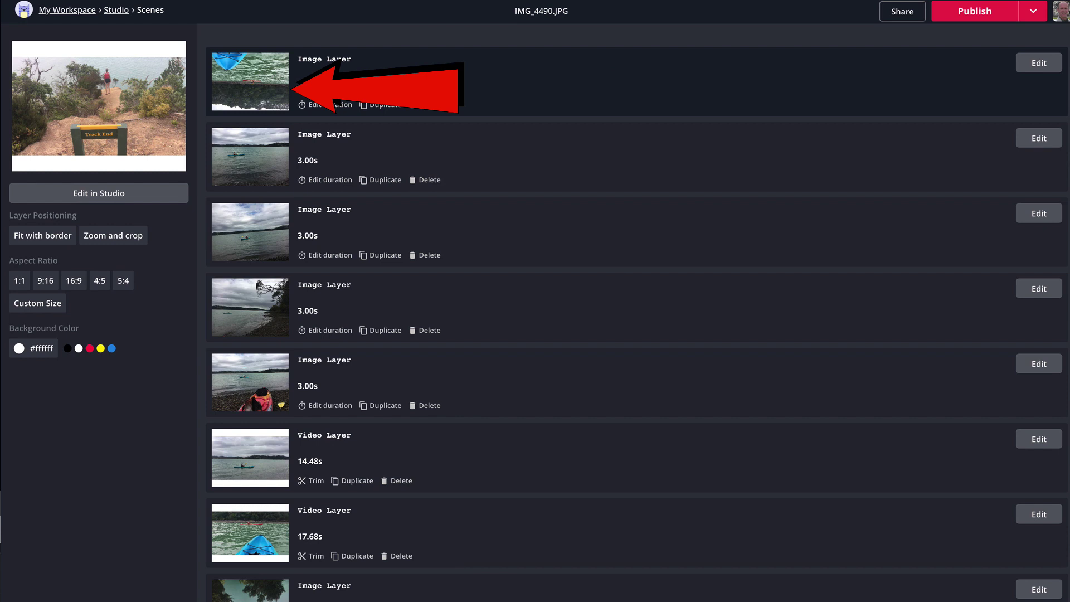
# Edit the first photo scene, rotating it 180° and mirroring it horizontally so it's upright
pyautogui.click(259, 85)
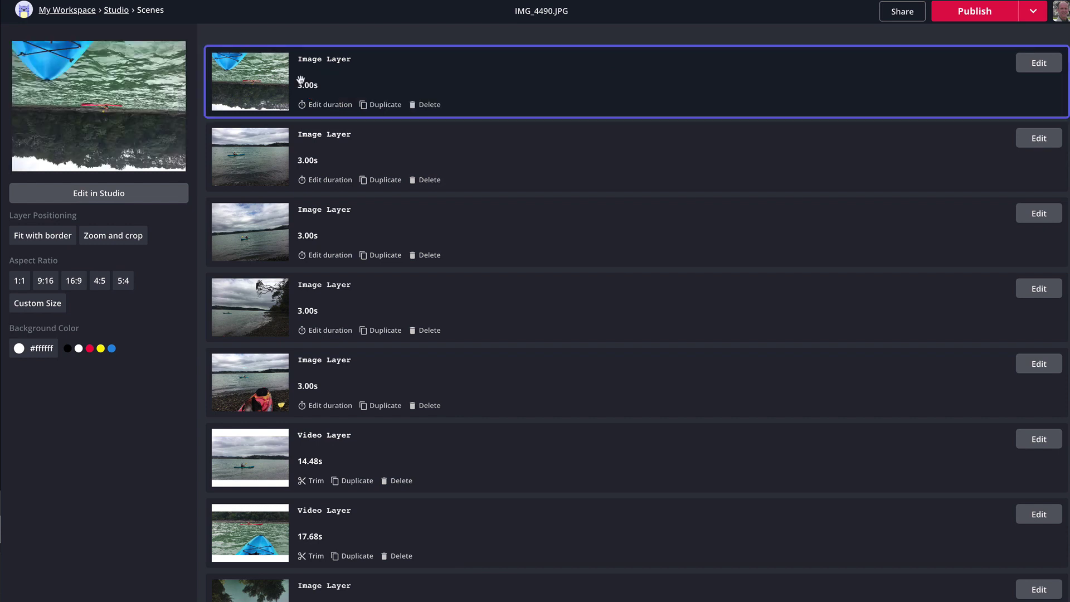
pyautogui.click(1039, 66)
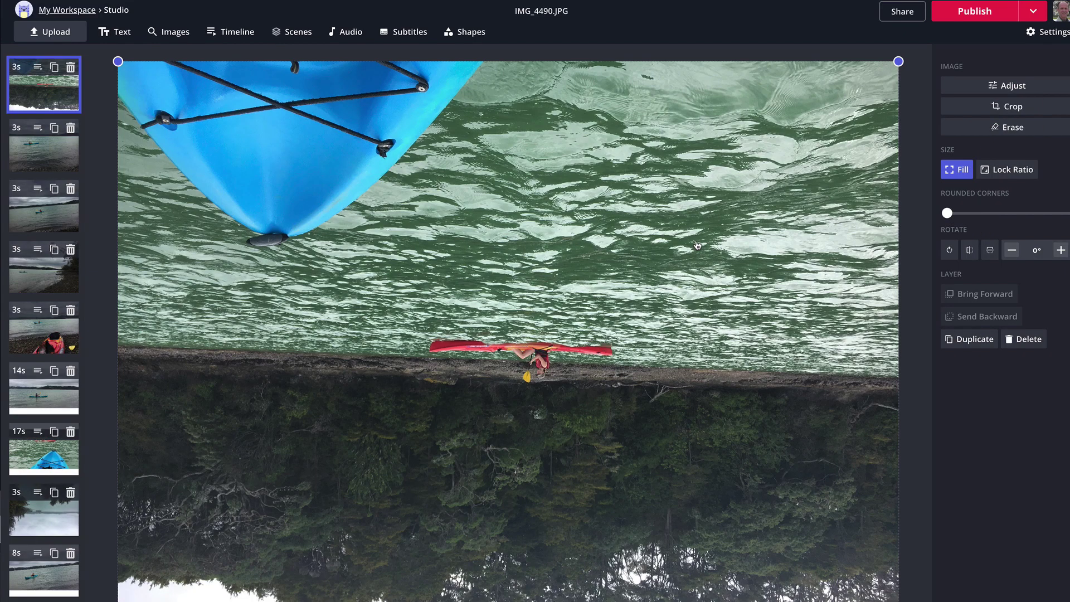
pyautogui.click(950, 251)
pyautogui.click(950, 250)
pyautogui.click(969, 250)
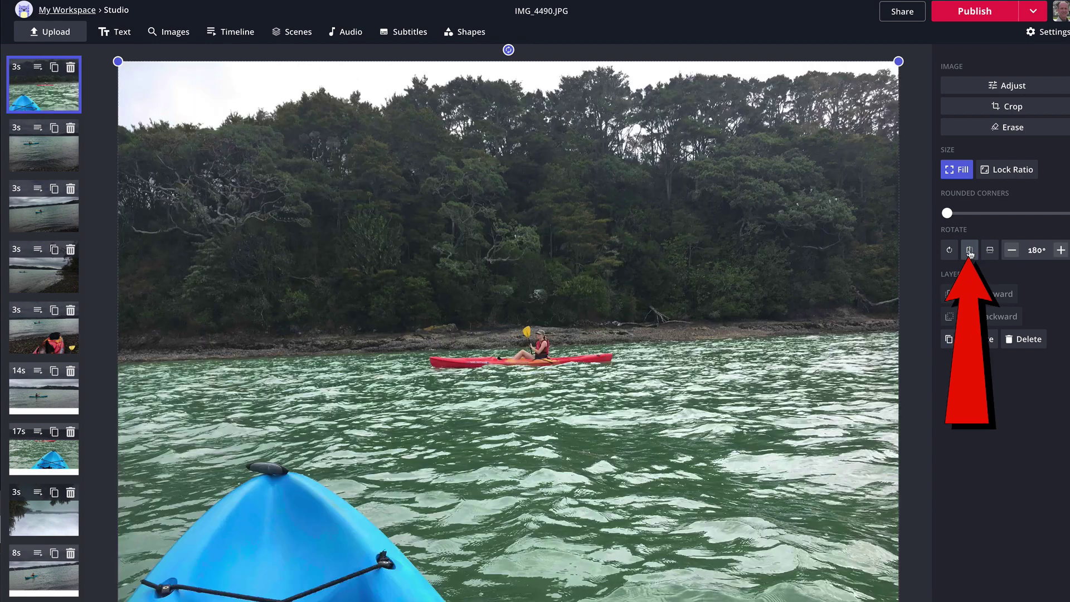
pyautogui.click(990, 250)
pyautogui.click(989, 253)
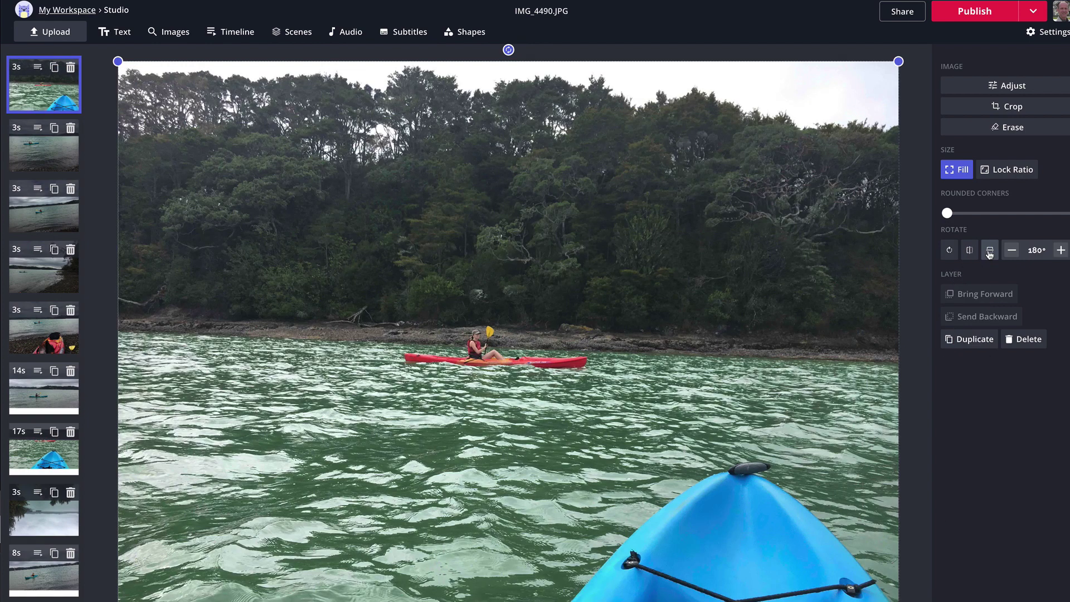
# Tilt the first photo six degrees with the rotate-plus button
pyautogui.click(1011, 251)
pyautogui.click(1012, 250)
pyautogui.click(1011, 251)
pyautogui.click(1011, 251)
pyautogui.click(1011, 251)
pyautogui.click(1011, 250)
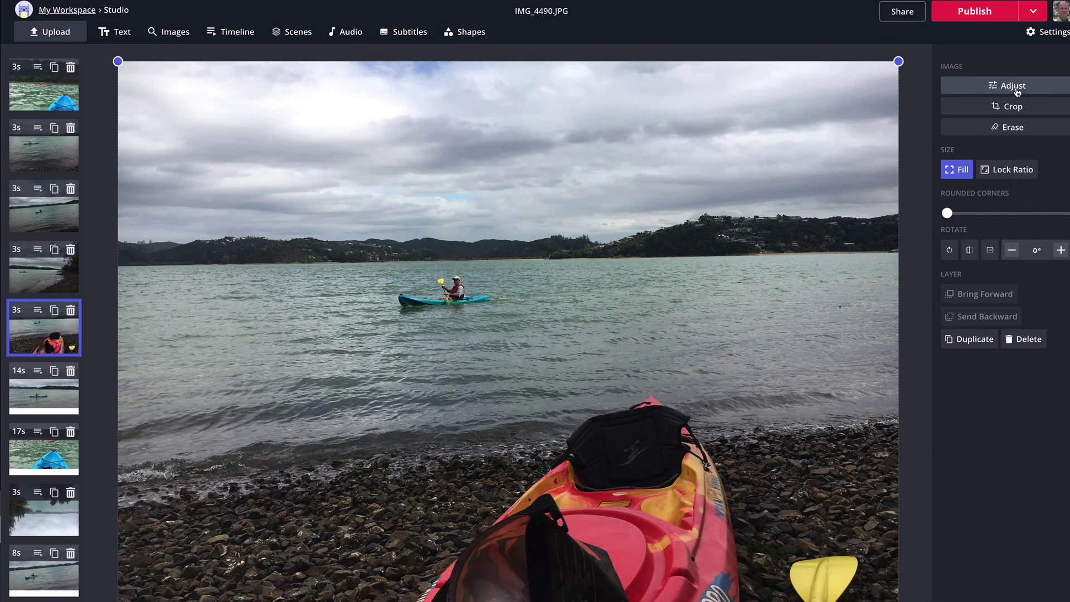
pyautogui.click(1015, 88)
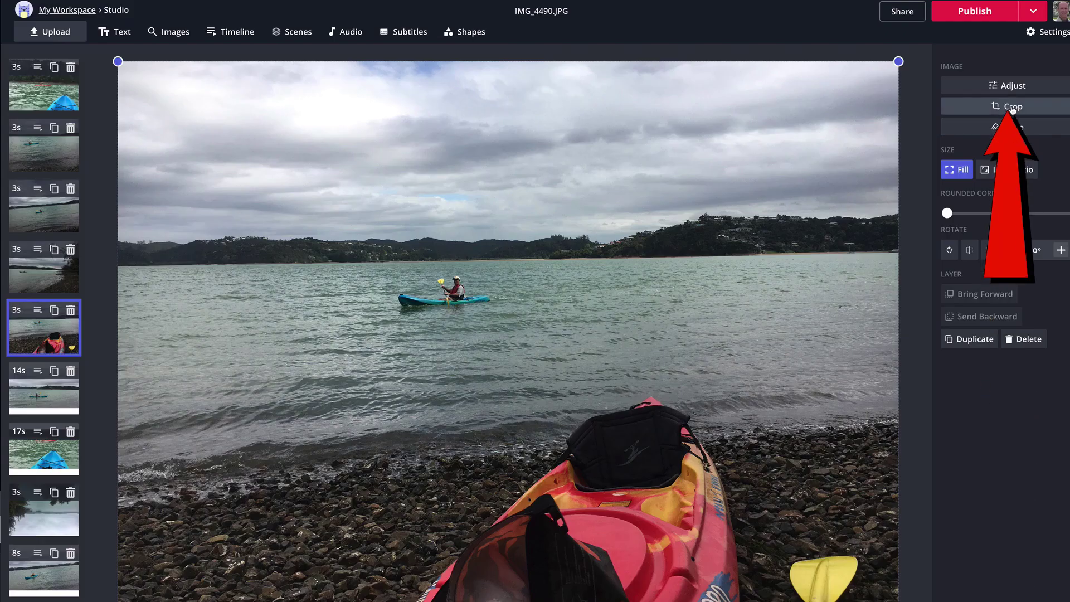
pyautogui.click(1014, 109)
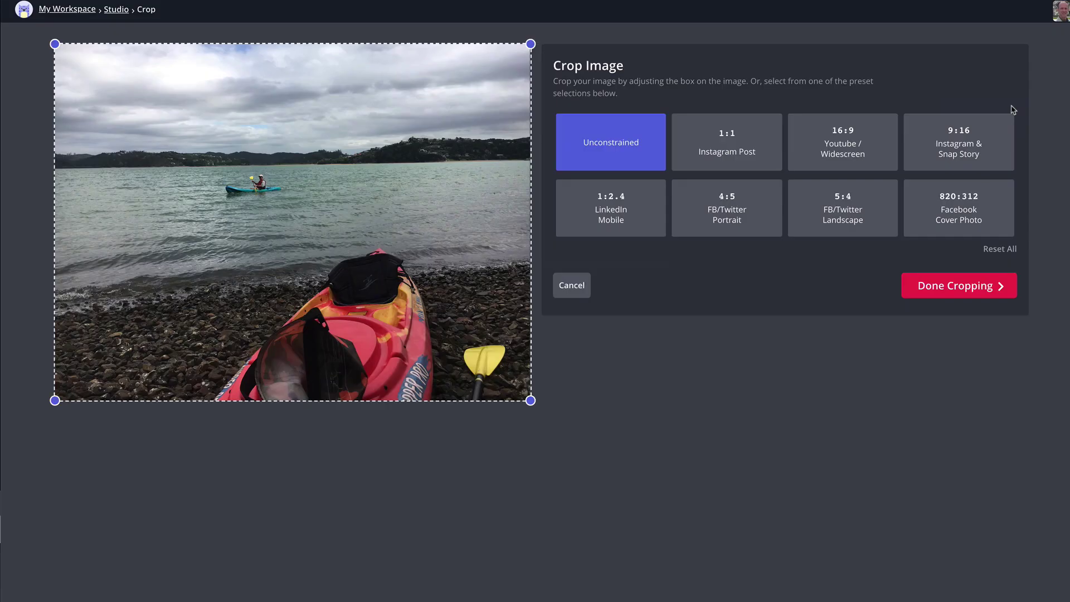
pyautogui.click(734, 138)
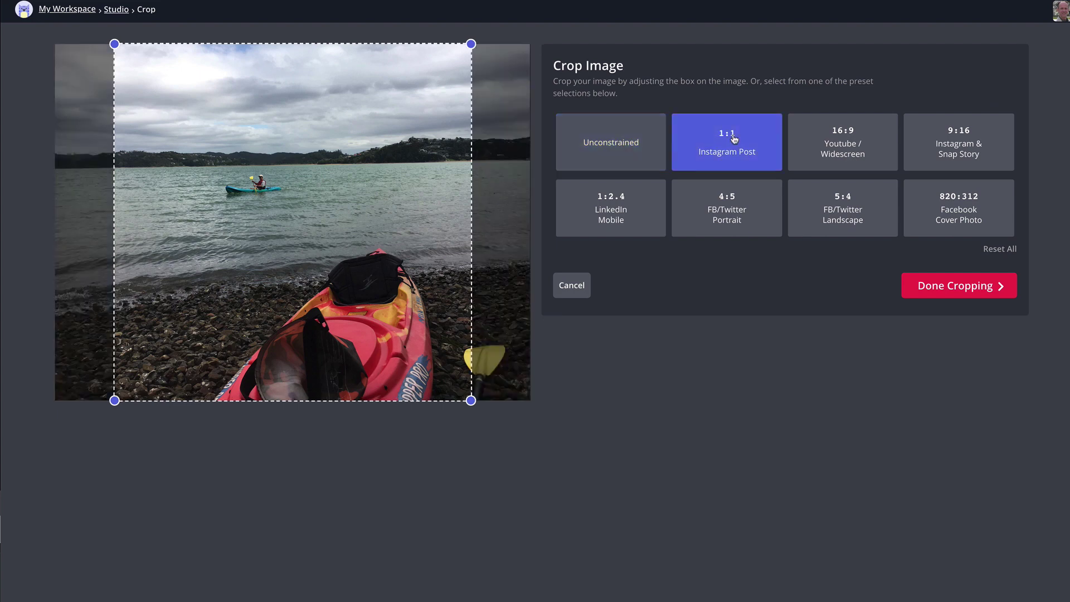
pyautogui.click(842, 146)
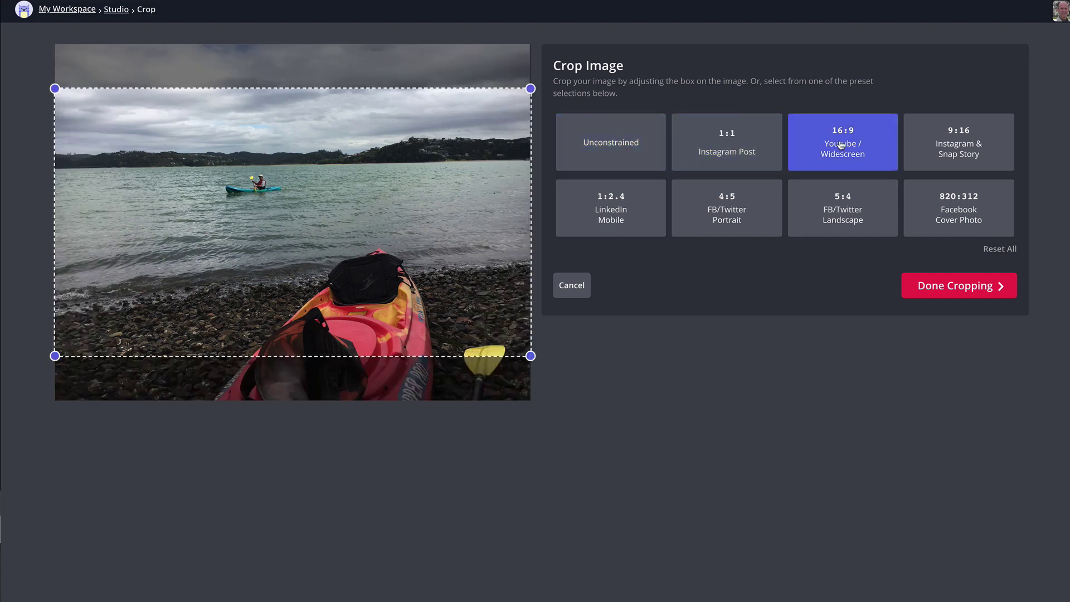
pyautogui.click(960, 157)
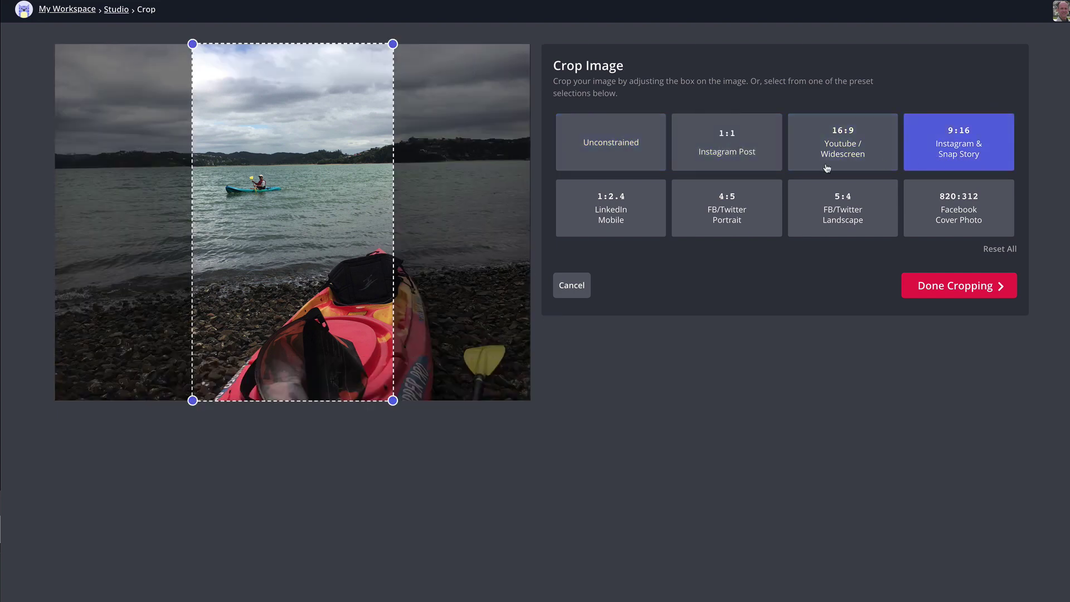
pyautogui.click(617, 211)
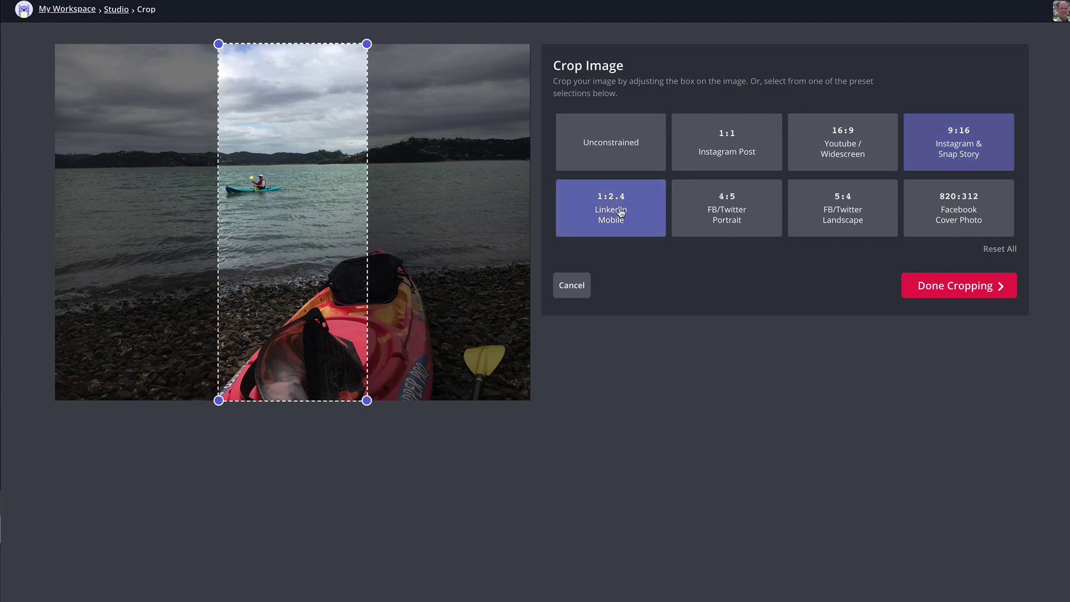
pyautogui.click(735, 218)
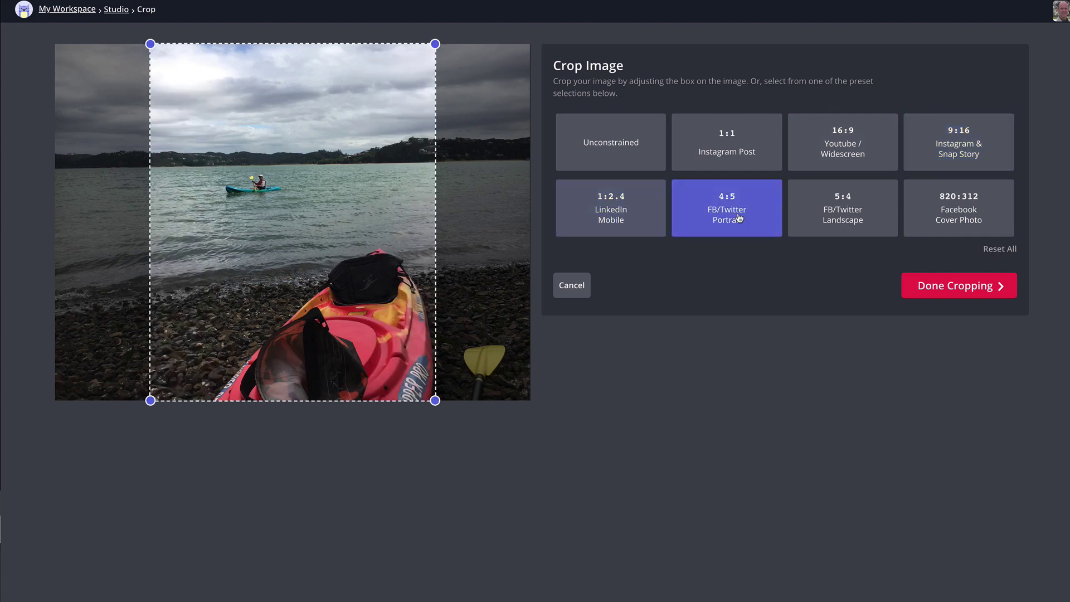
pyautogui.click(846, 218)
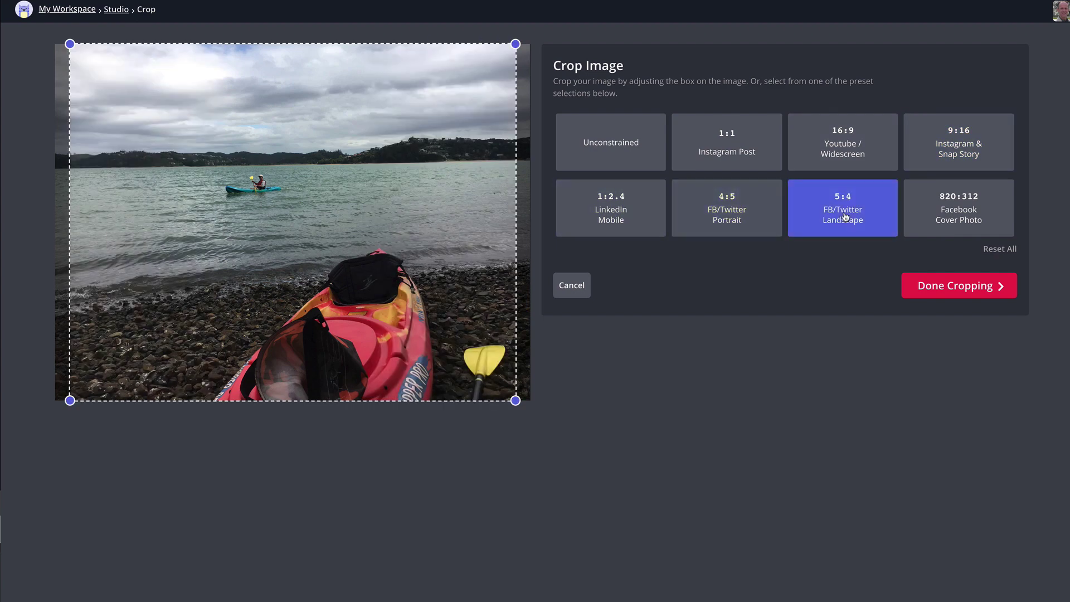
pyautogui.click(959, 216)
pyautogui.moveTo(521, 302); pyautogui.dragTo(516, 280)
pyautogui.click(572, 287)
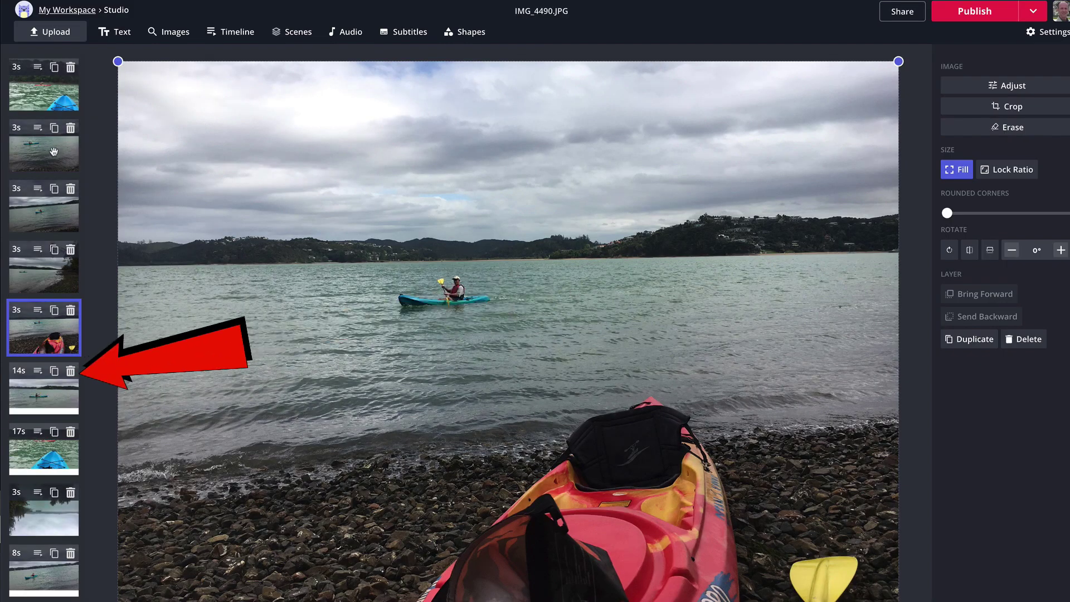
# Delete the 14-second video scene and open the 17-second kayak video's settings
pyautogui.click(44, 396)
pyautogui.click(397, 444)
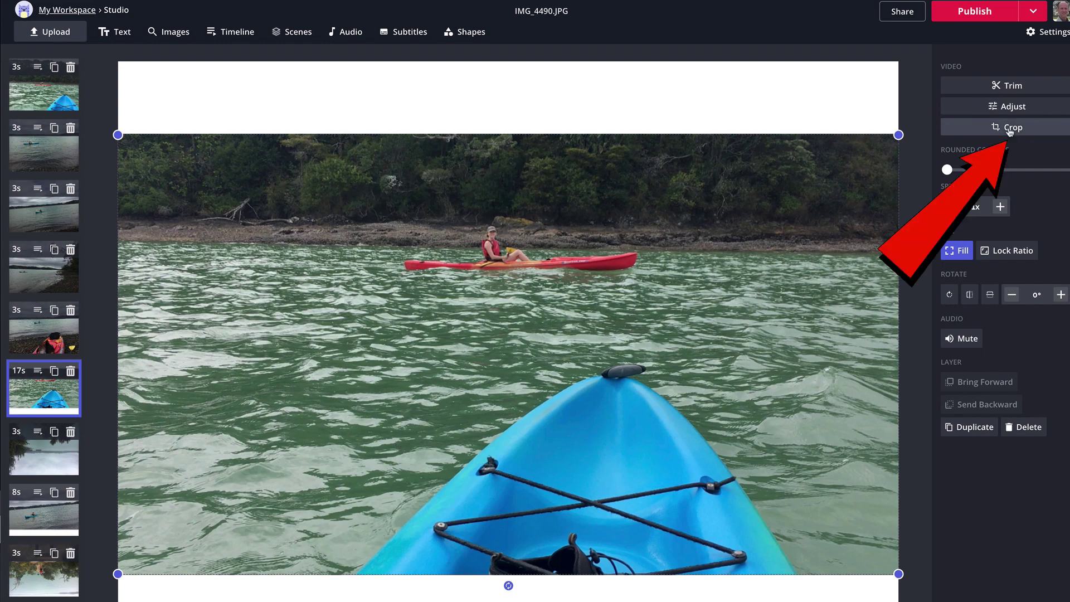
pyautogui.click(972, 128)
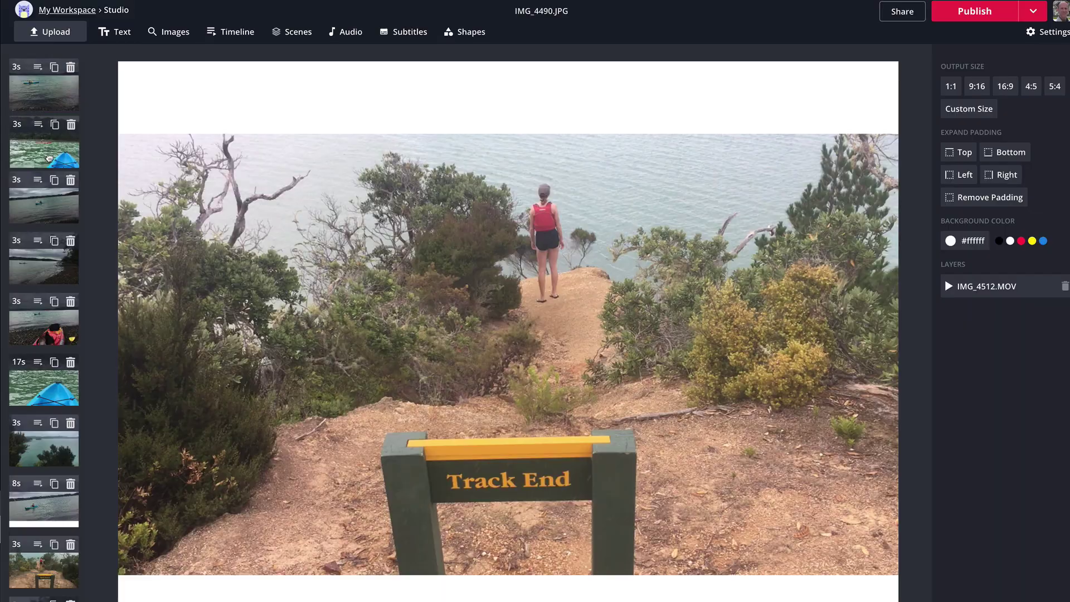
# Move the Track End photo scene down, mute the kayak video, and add a text layer
pyautogui.moveTo(45, 128); pyautogui.dragTo(47, 97)
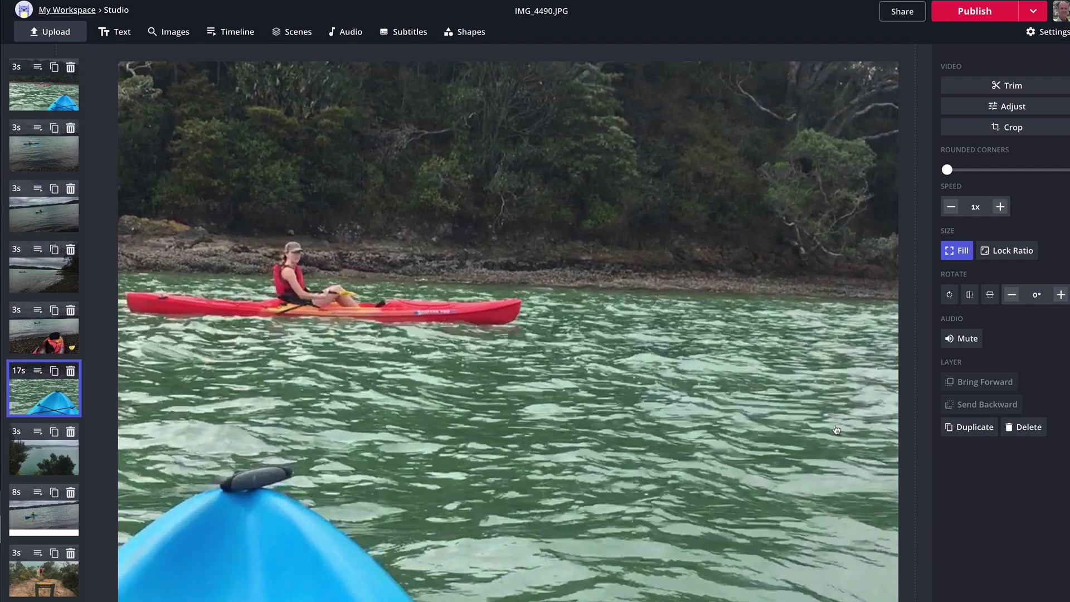
pyautogui.click(967, 339)
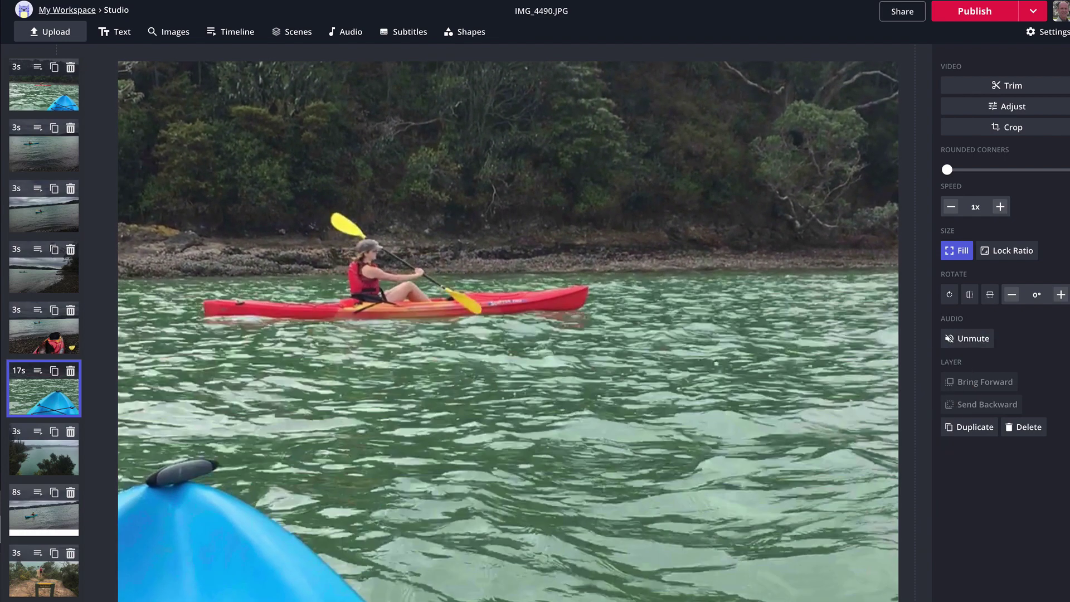
pyautogui.click(114, 32)
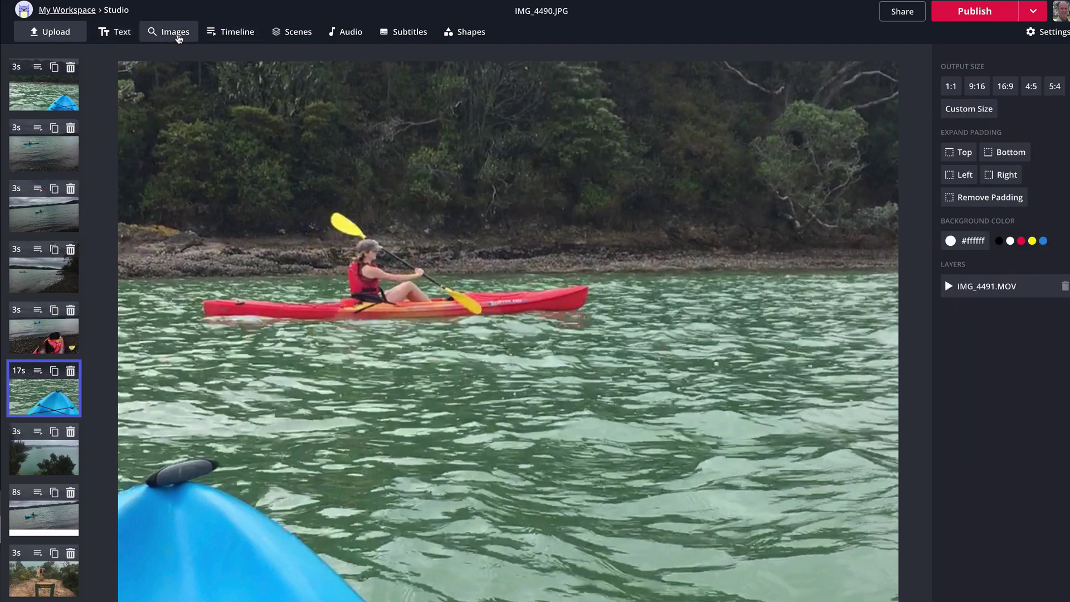
# Search images for 'canoe' without adding any, then select the 17-second video clip scene
pyautogui.click(175, 32)
pyautogui.write('canoe')
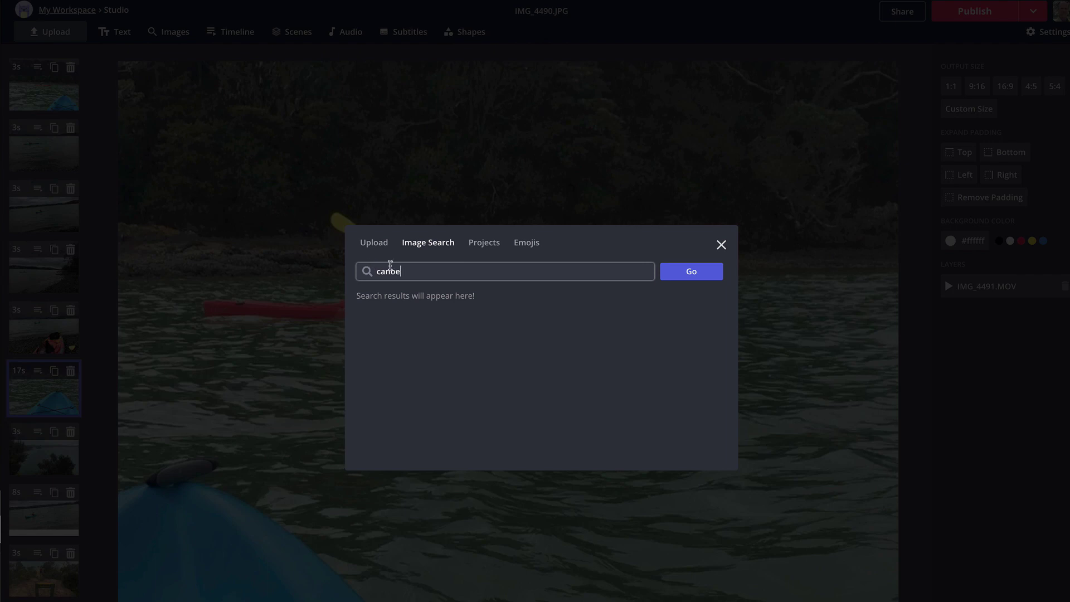
pyautogui.click(691, 273)
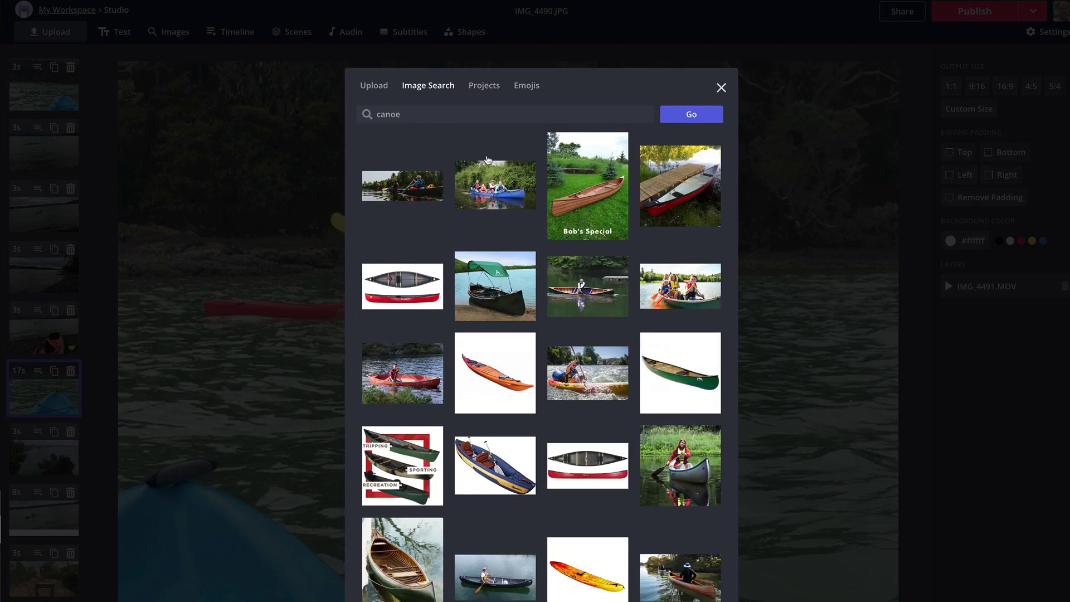
pyautogui.click(721, 88)
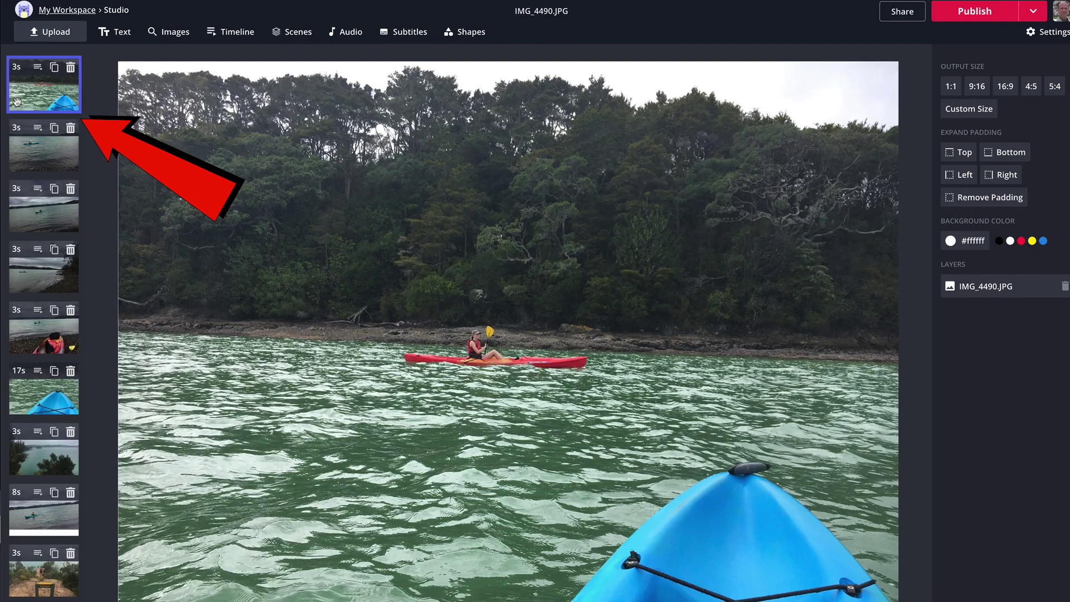
pyautogui.click(33, 273)
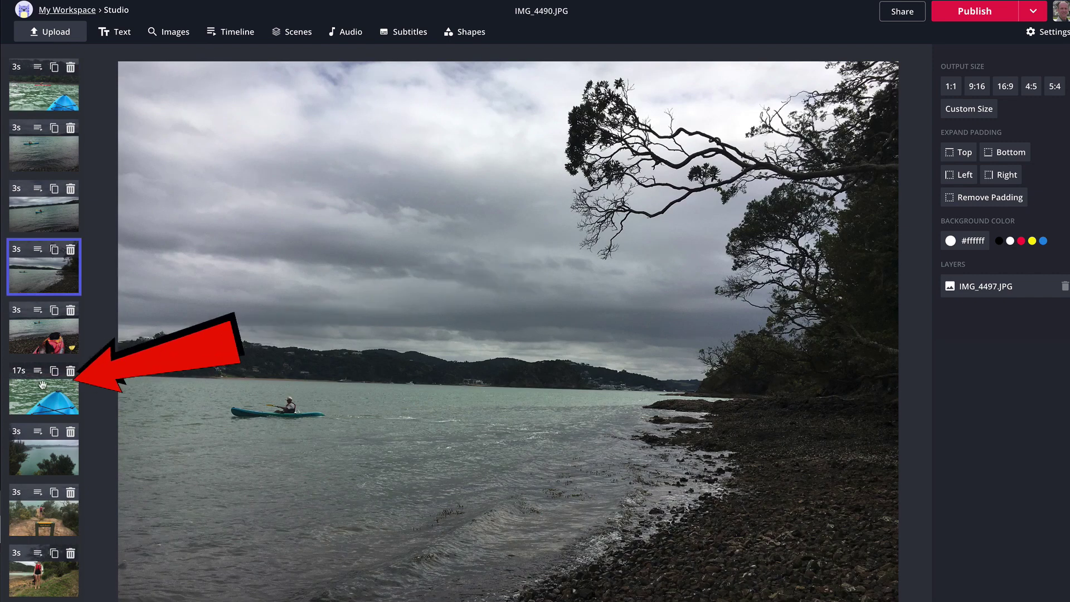
pyautogui.click(26, 392)
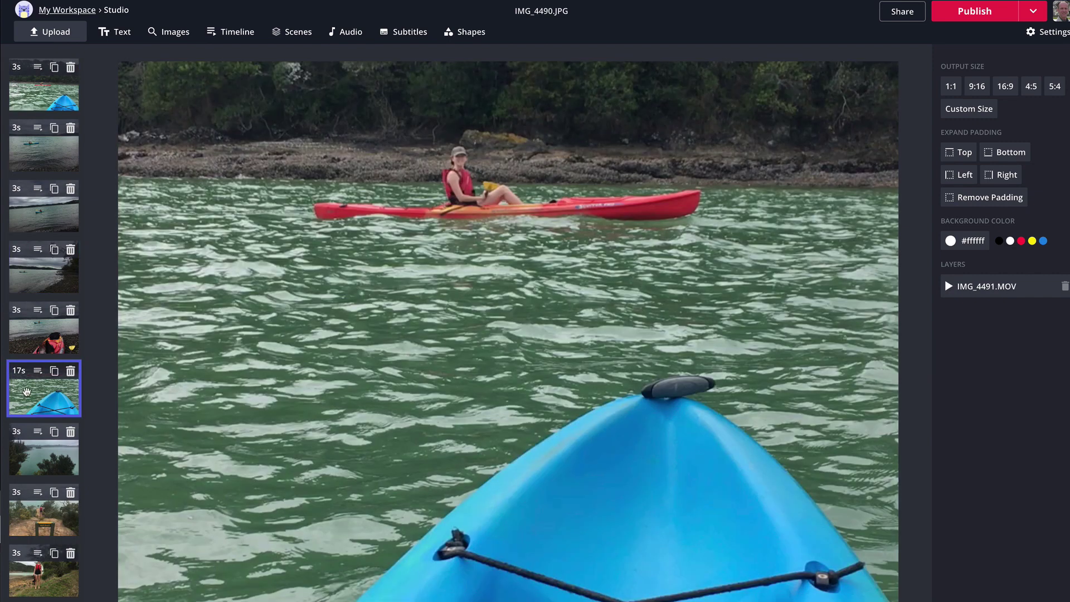
# Cut the 17-second clip's opening 00.00–02.77 section, leaving it at 14.68 s
pyautogui.doubleClick(26, 392)
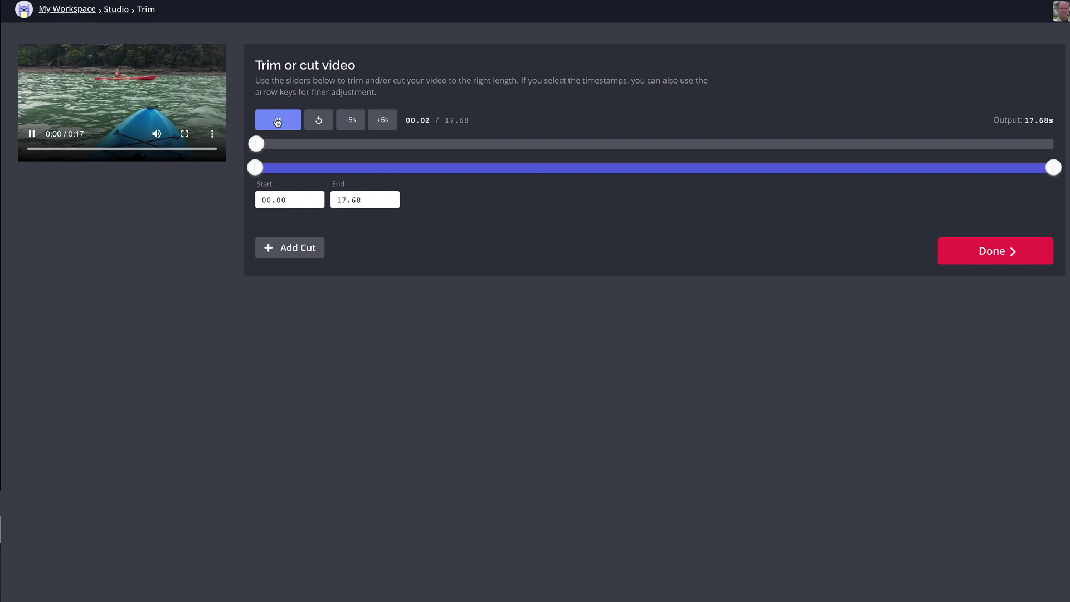
pyautogui.click(278, 121)
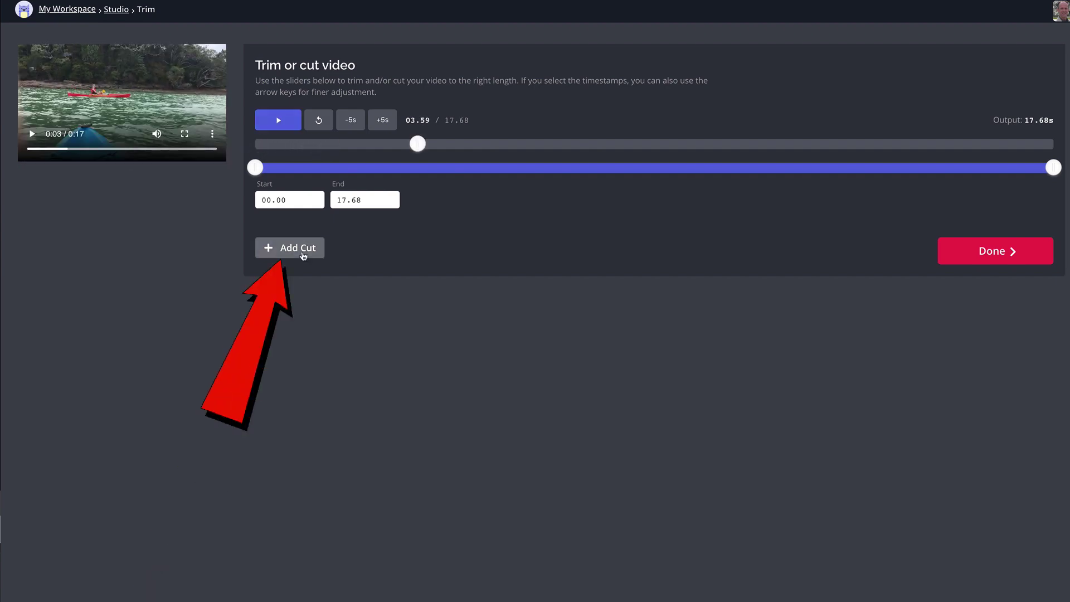
pyautogui.click(301, 248)
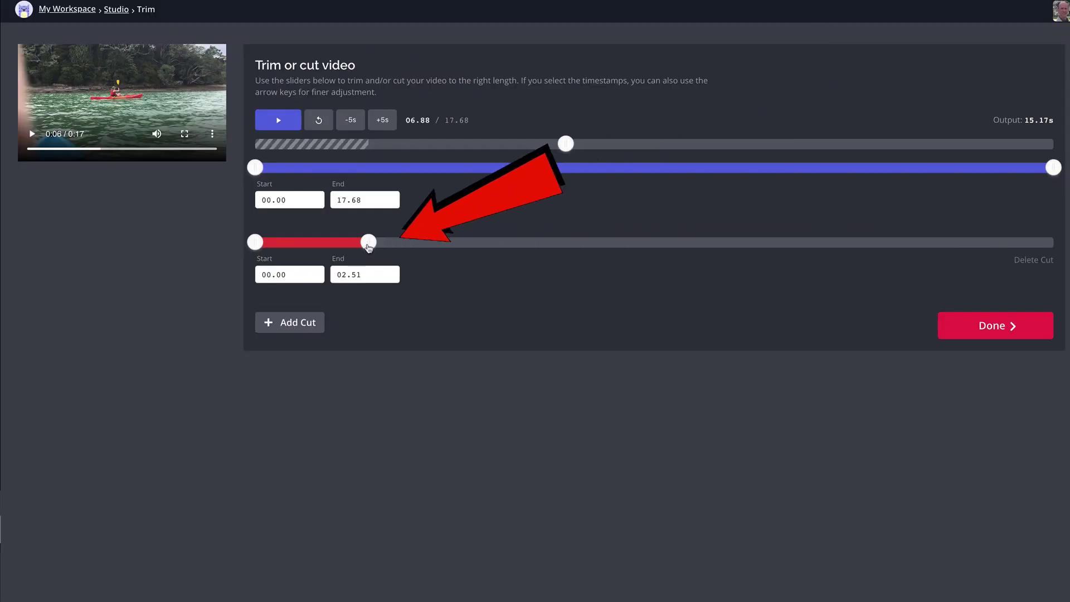
pyautogui.moveTo(370, 242); pyautogui.dragTo(390, 248)
pyautogui.click(996, 329)
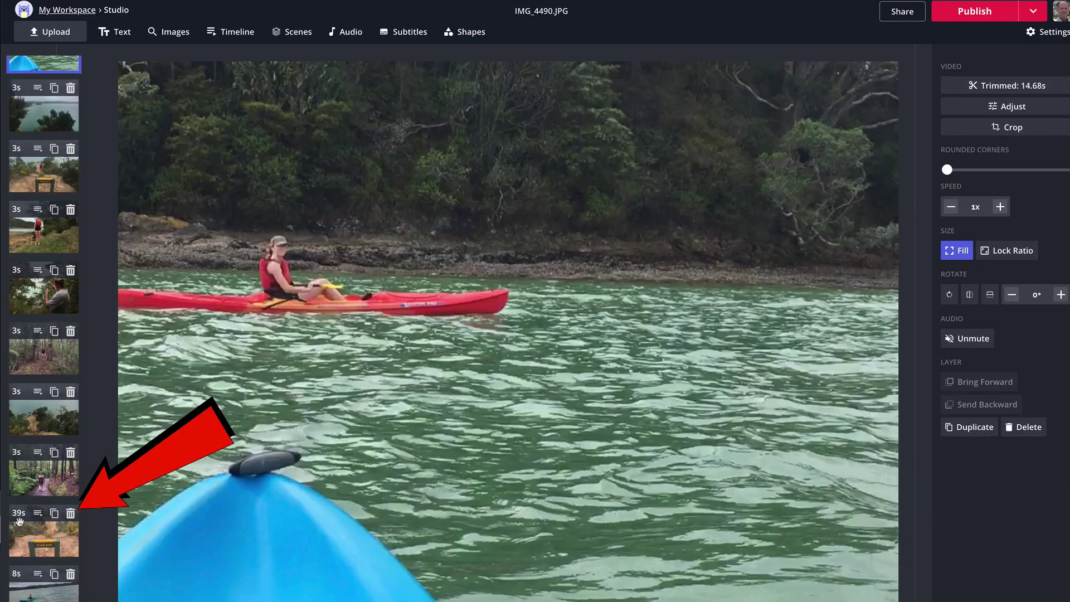
pyautogui.click(35, 536)
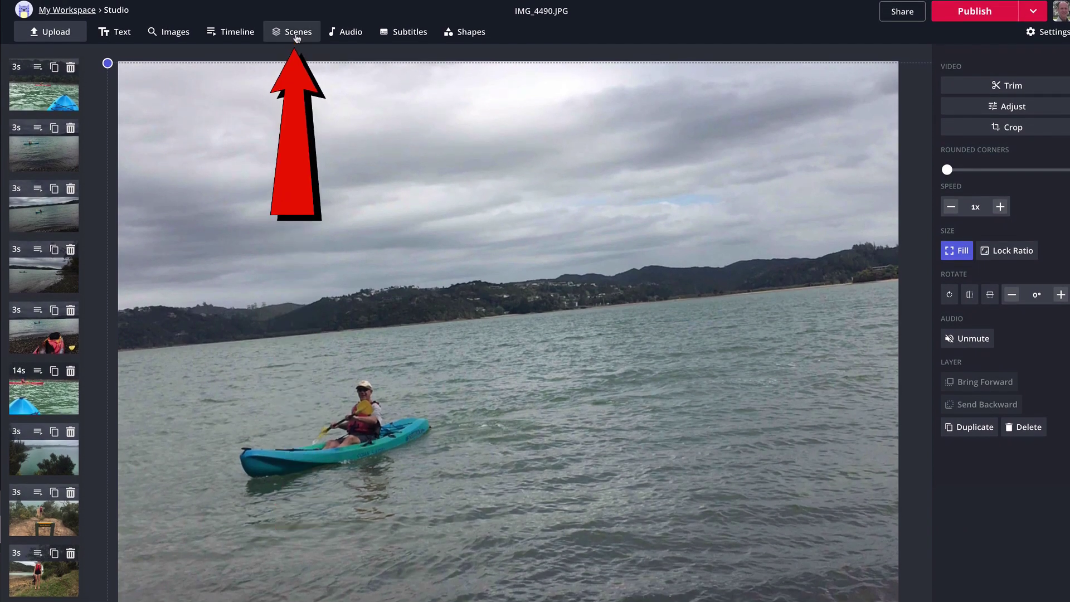
# Review the Subtitles page before going back to the red-kayak first scene
pyautogui.click(405, 33)
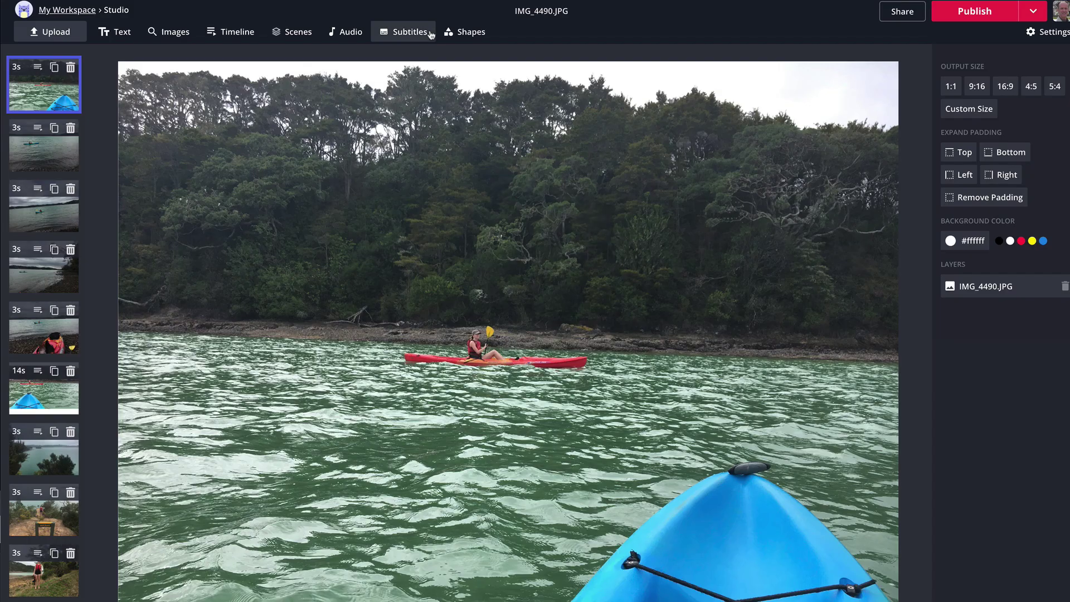
# Place a yellow speech bubble reading 'hello' above the red kayak in the first scene
pyautogui.click(468, 37)
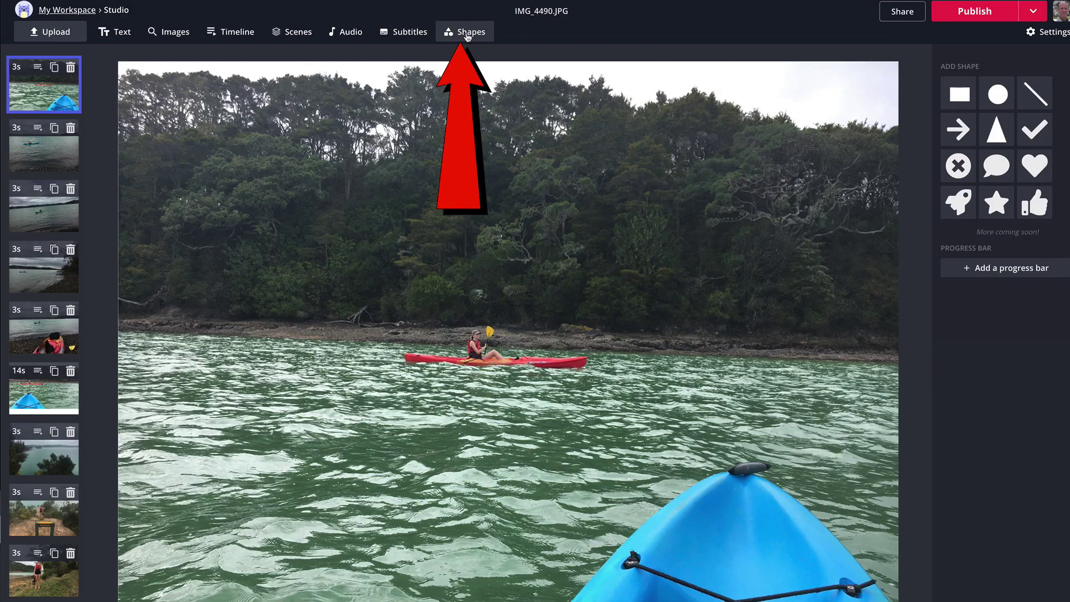
pyautogui.click(960, 95)
pyautogui.press('Delete')
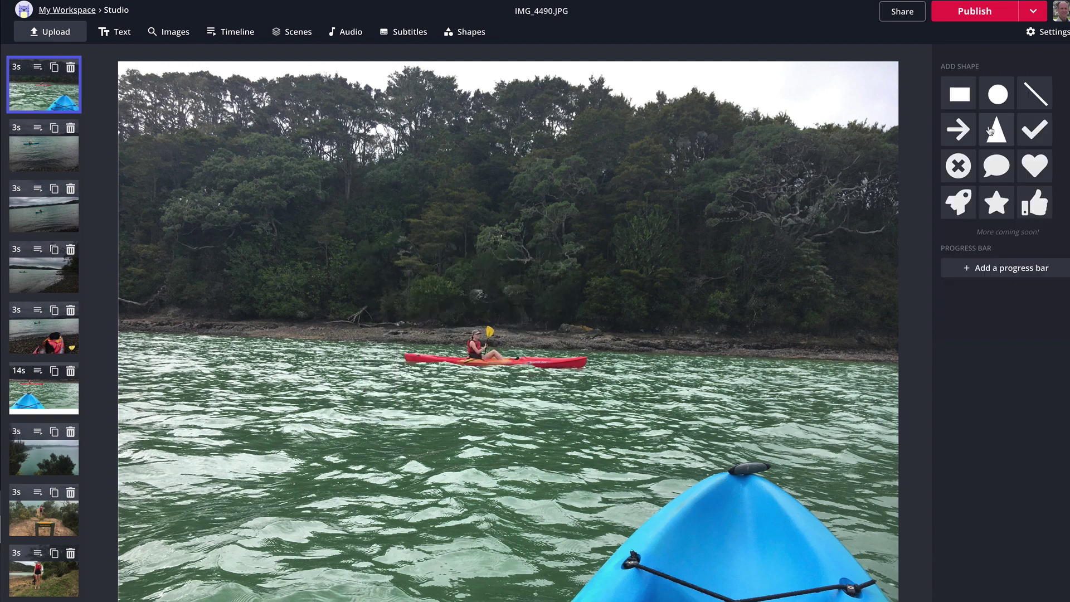
pyautogui.click(996, 166)
pyautogui.moveTo(546, 325)
pyautogui.mouseDown()
pyautogui.moveTo(633, 234)
pyautogui.moveTo(630, 223)
pyautogui.mouseUp()
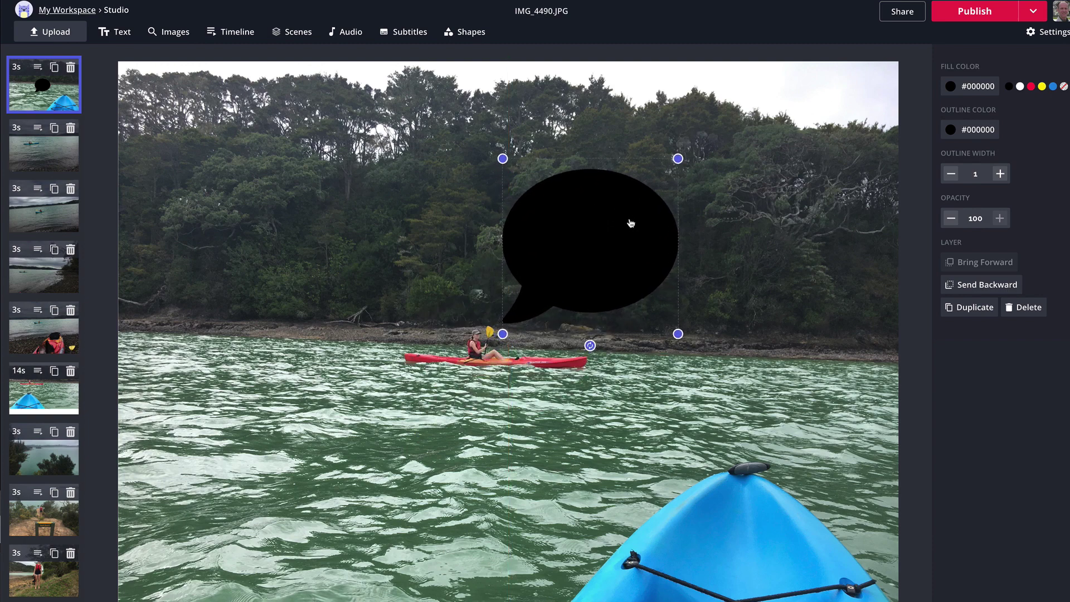
pyautogui.click(1031, 87)
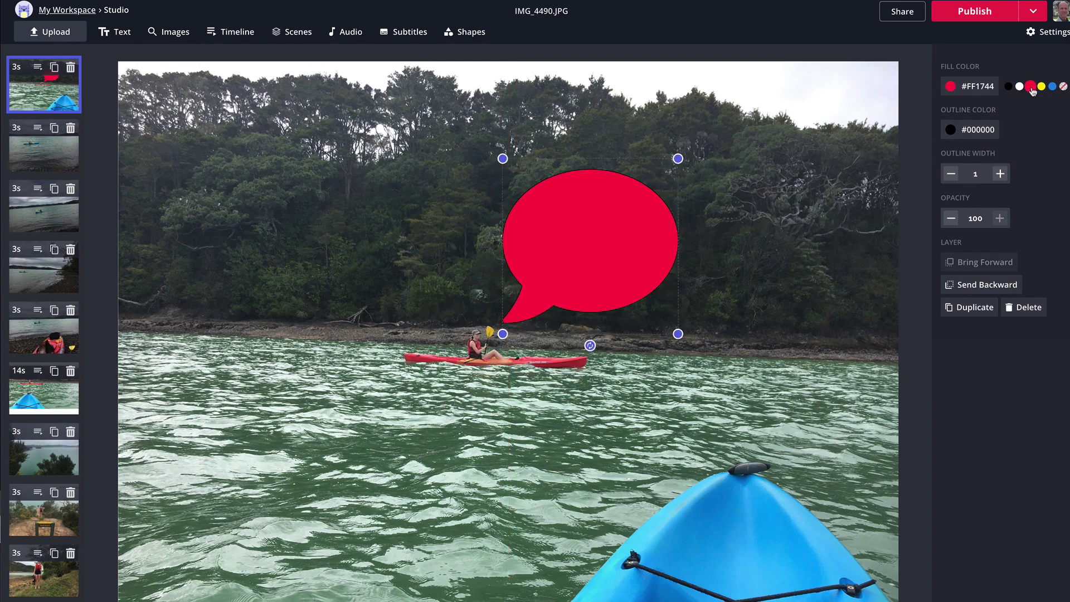
pyautogui.click(1041, 86)
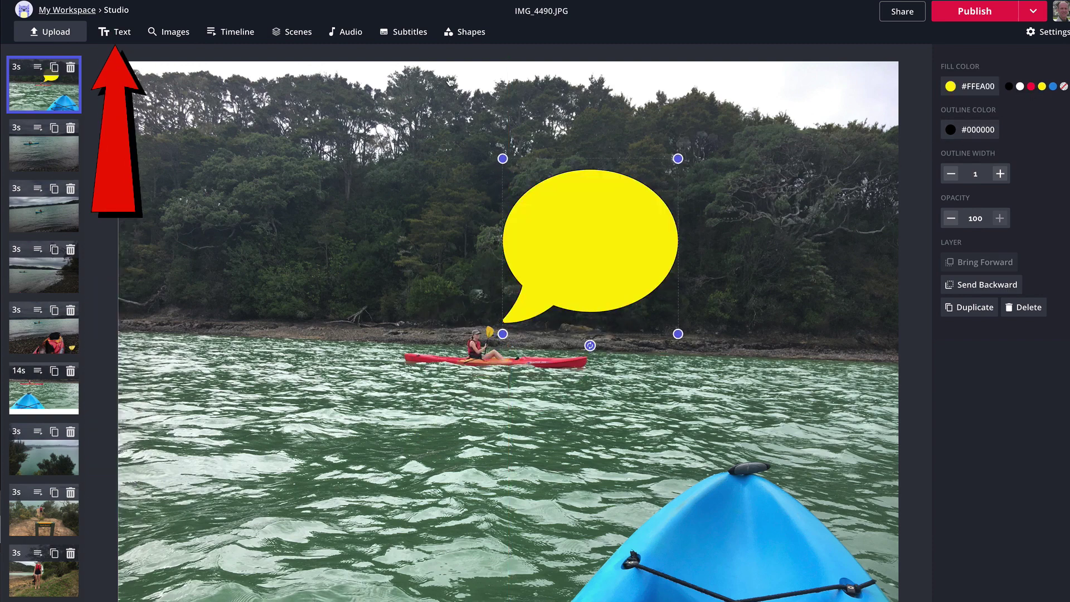
pyautogui.click(116, 31)
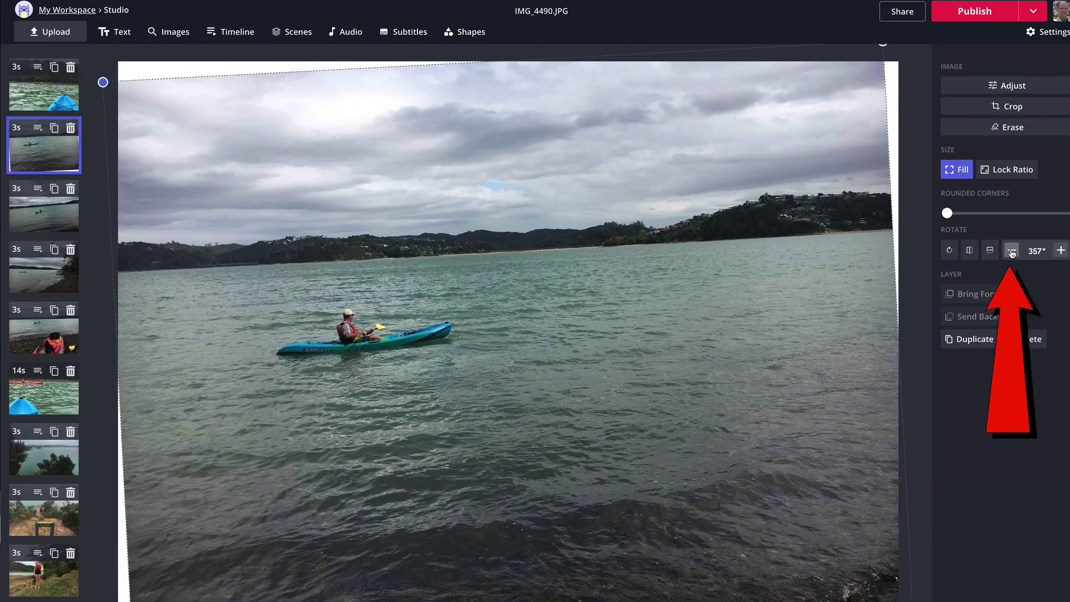
# Tilt the second scene's image counter-clockwise to 351°
pyautogui.click(1012, 252)
pyautogui.click(1012, 252)
pyautogui.click(1012, 252)
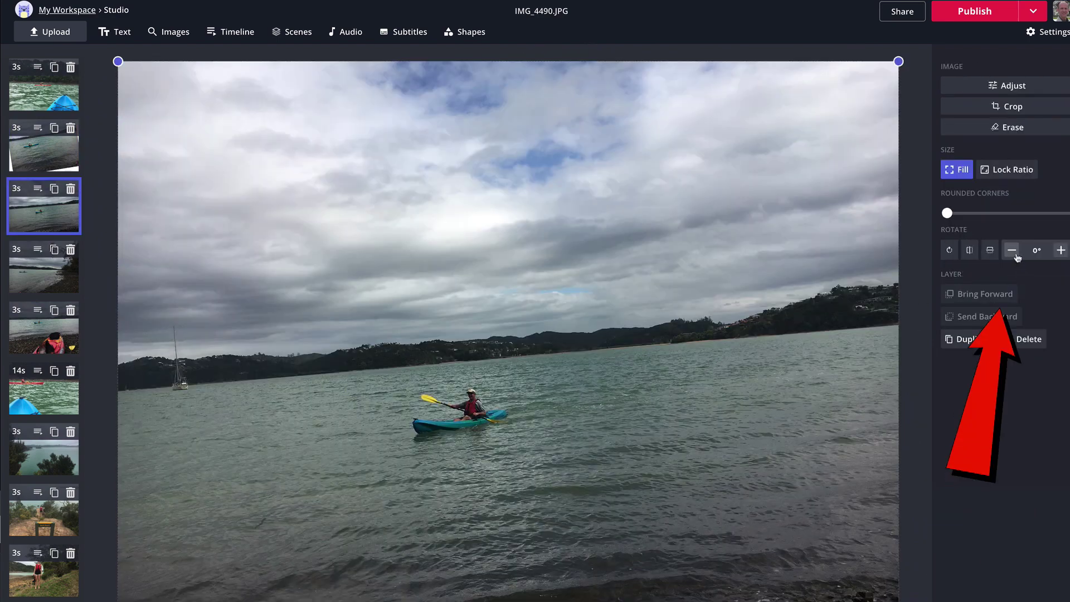
# Tilt the third scene's image two steps clockwise and give the fourth scene's image rounded corners
pyautogui.click(1060, 251)
pyautogui.click(1060, 251)
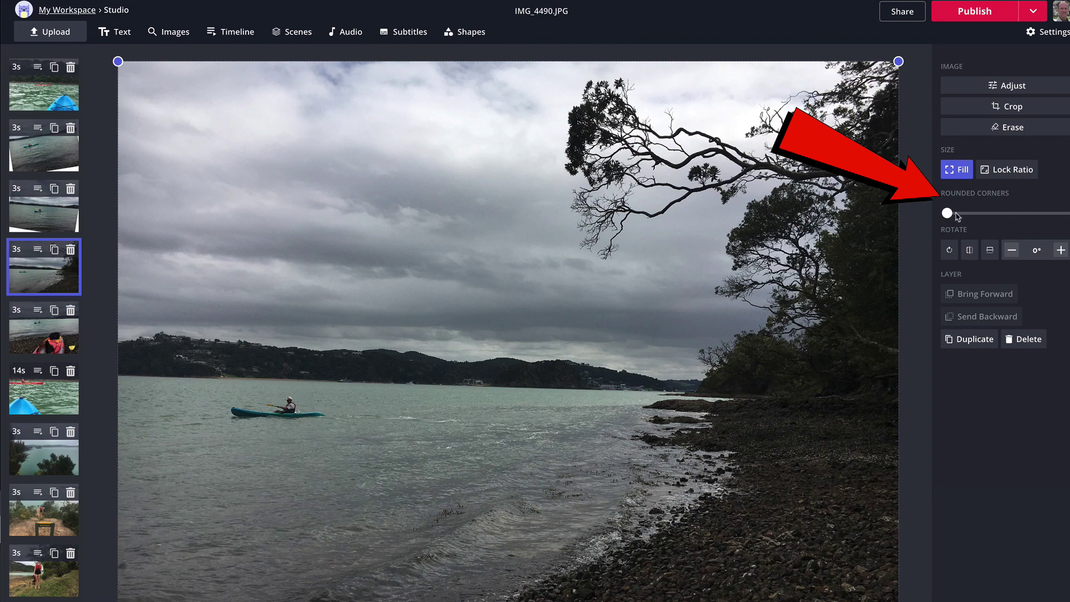
pyautogui.moveTo(948, 214); pyautogui.dragTo(1067, 216)
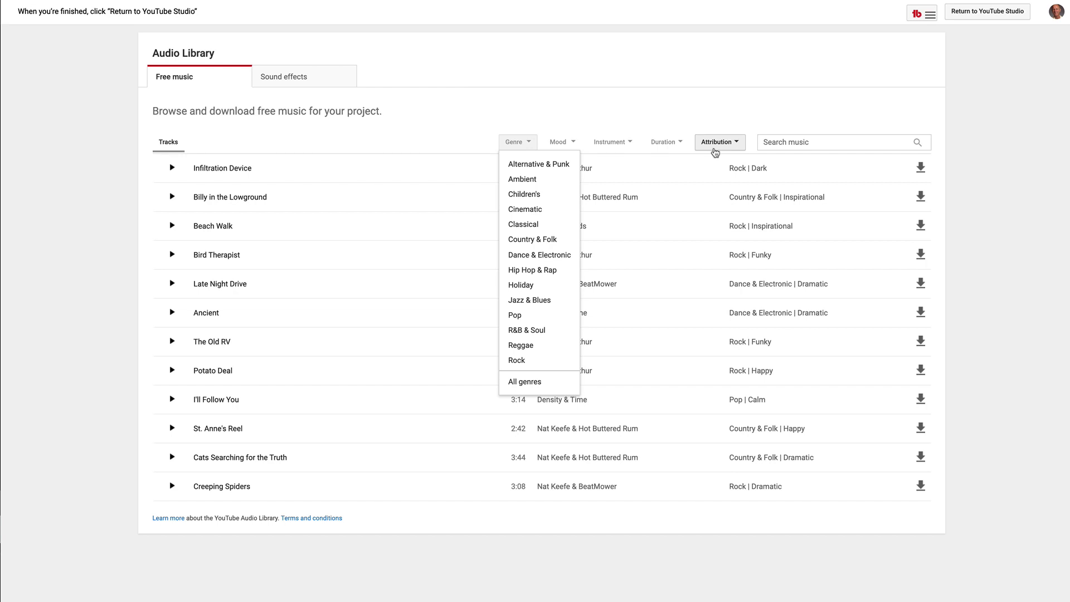
# Filter YouTube Audio Library to Happy, attribution-not-required tracks and stop the Mirror Mirror preview
pyautogui.click(715, 146)
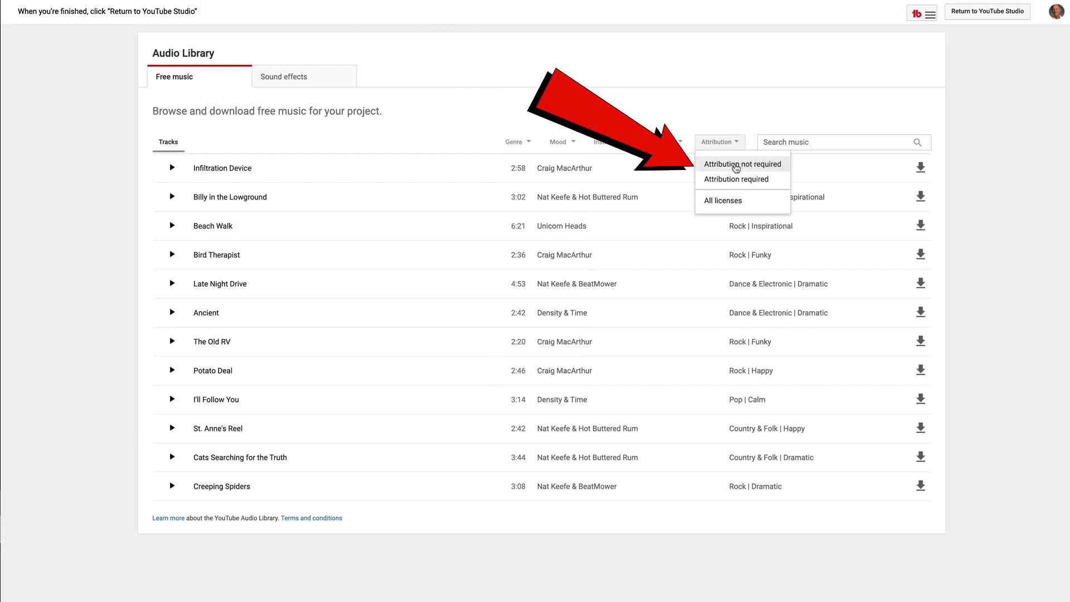
pyautogui.click(735, 166)
pyautogui.click(524, 141)
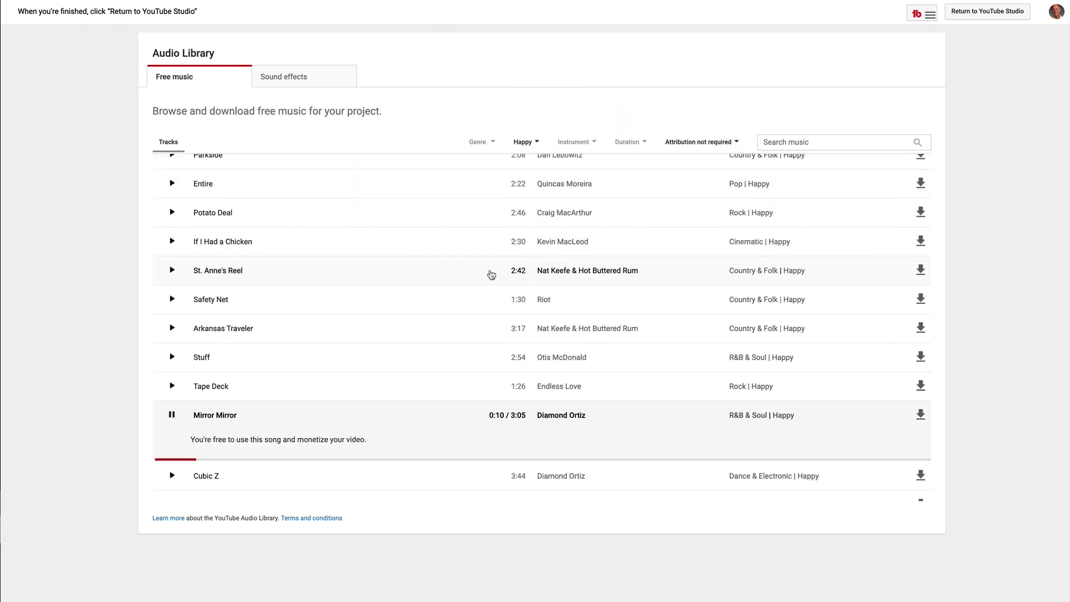
pyautogui.click(171, 414)
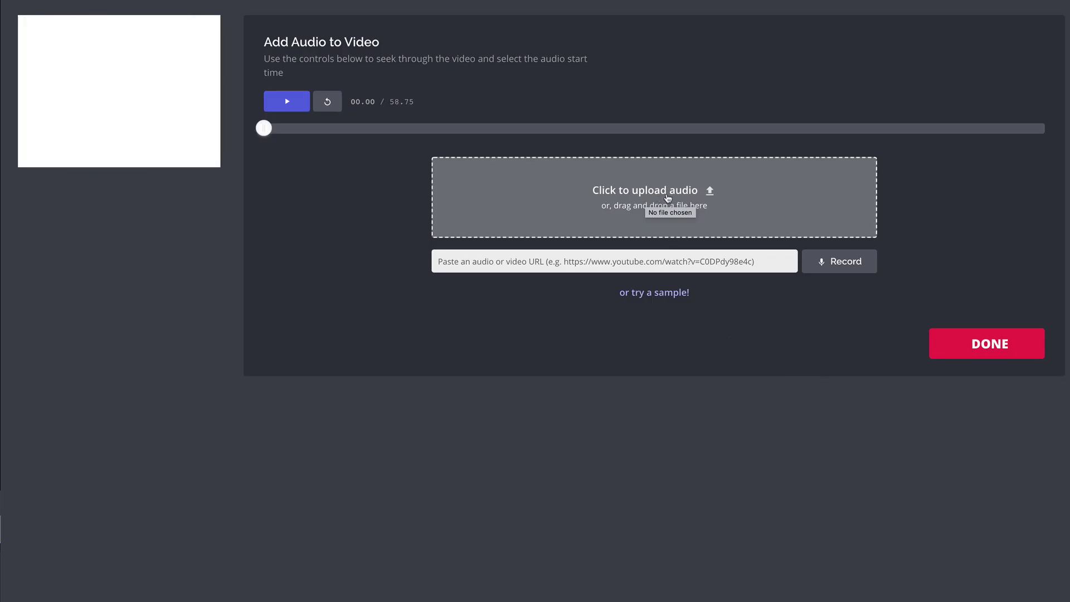
# Upload Mirror_Mirror.mp3 from Downloads as the background music track
pyautogui.click(679, 199)
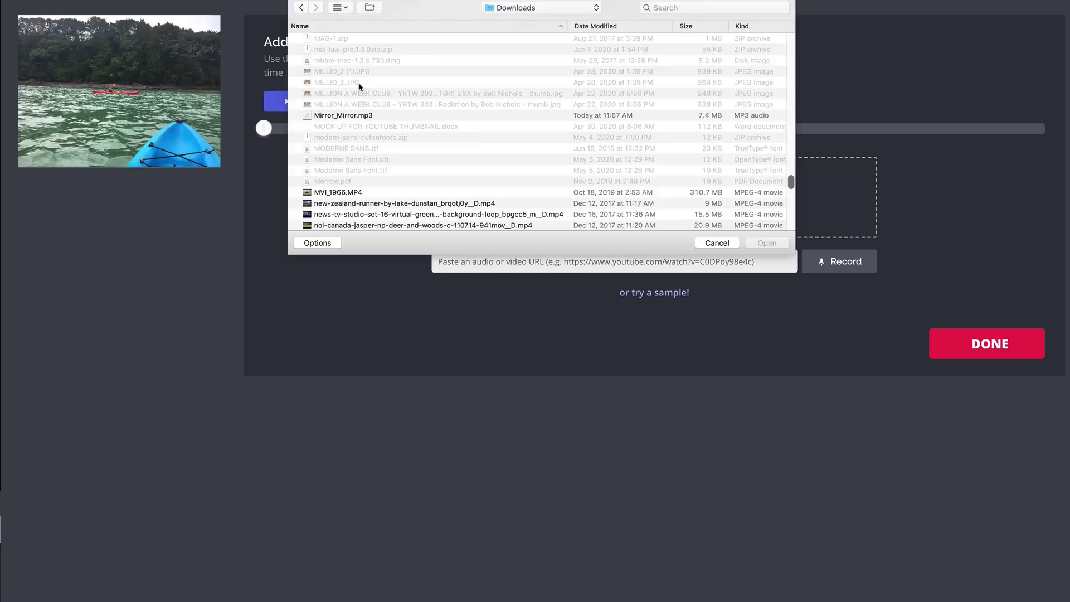
pyautogui.click(344, 115)
pyautogui.click(766, 243)
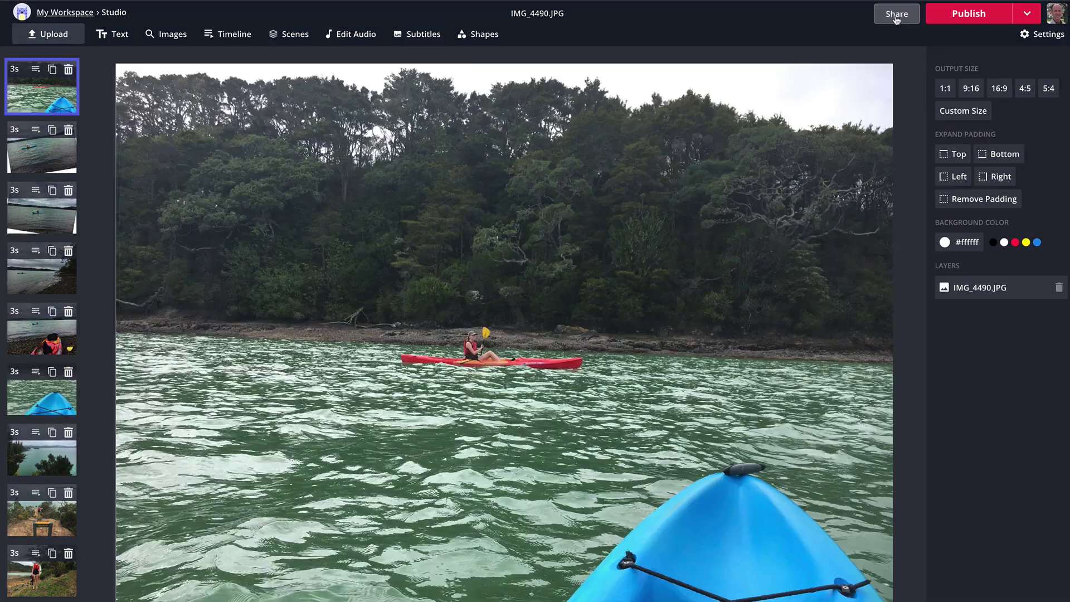
# After glancing at the sharing options, publish the project as a private 47-second video and play it
pyautogui.click(897, 21)
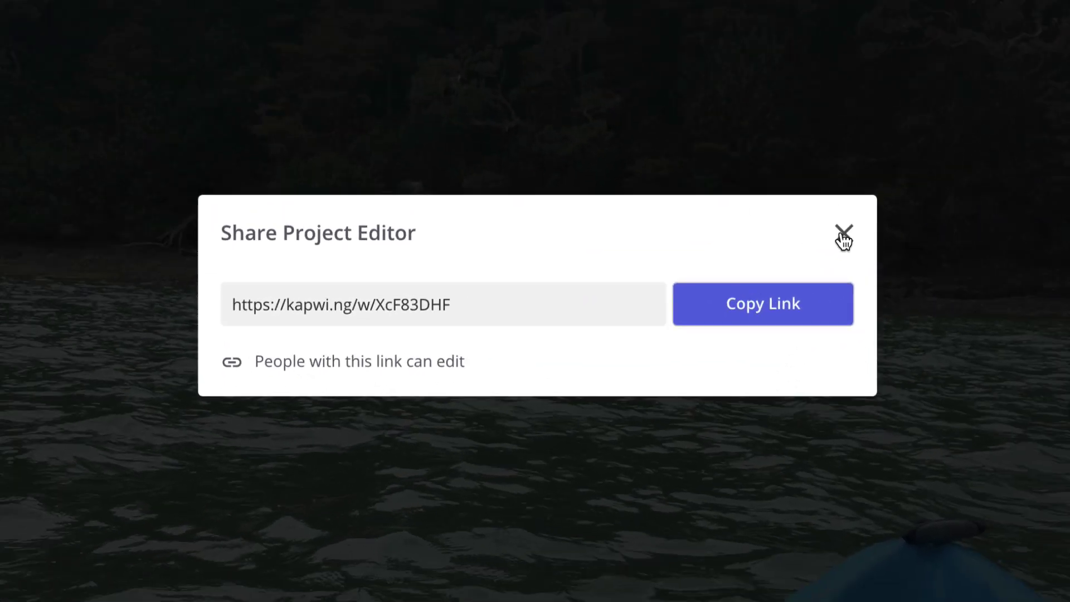
pyautogui.click(921, 195)
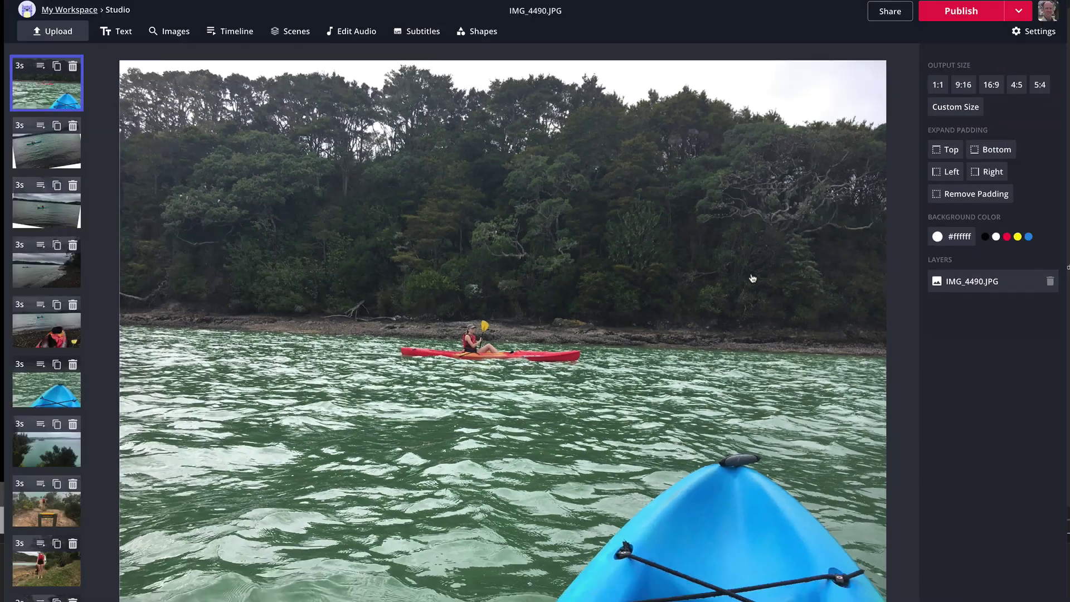
pyautogui.click(962, 12)
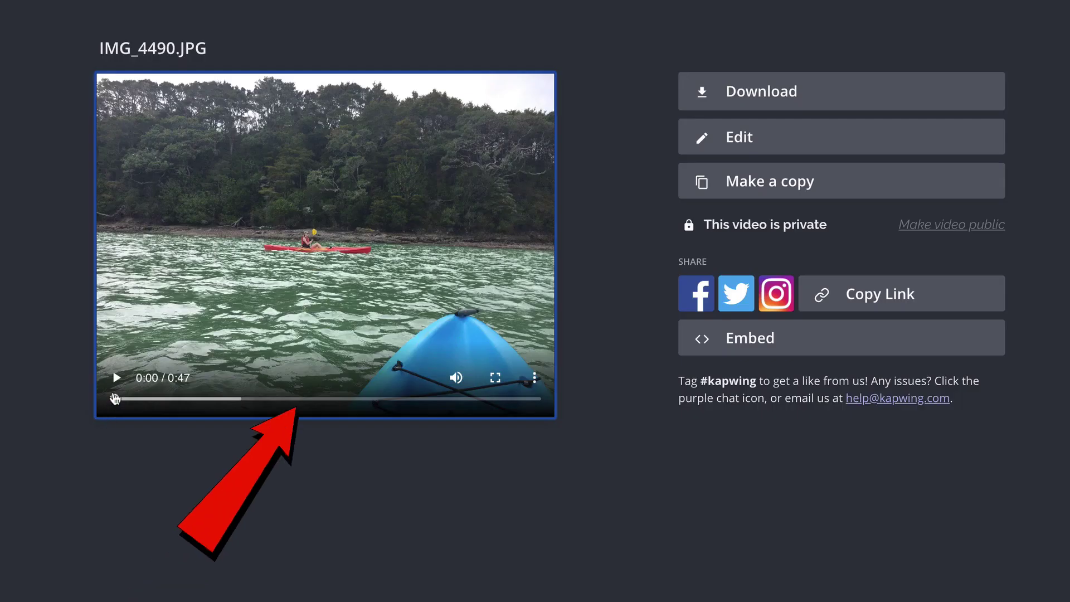
pyautogui.click(116, 381)
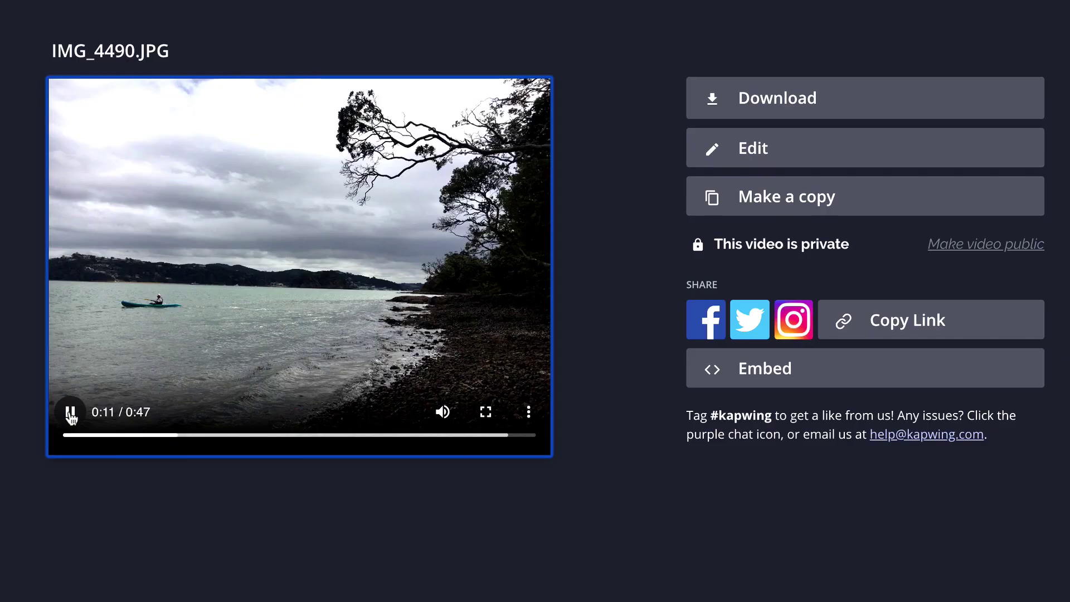